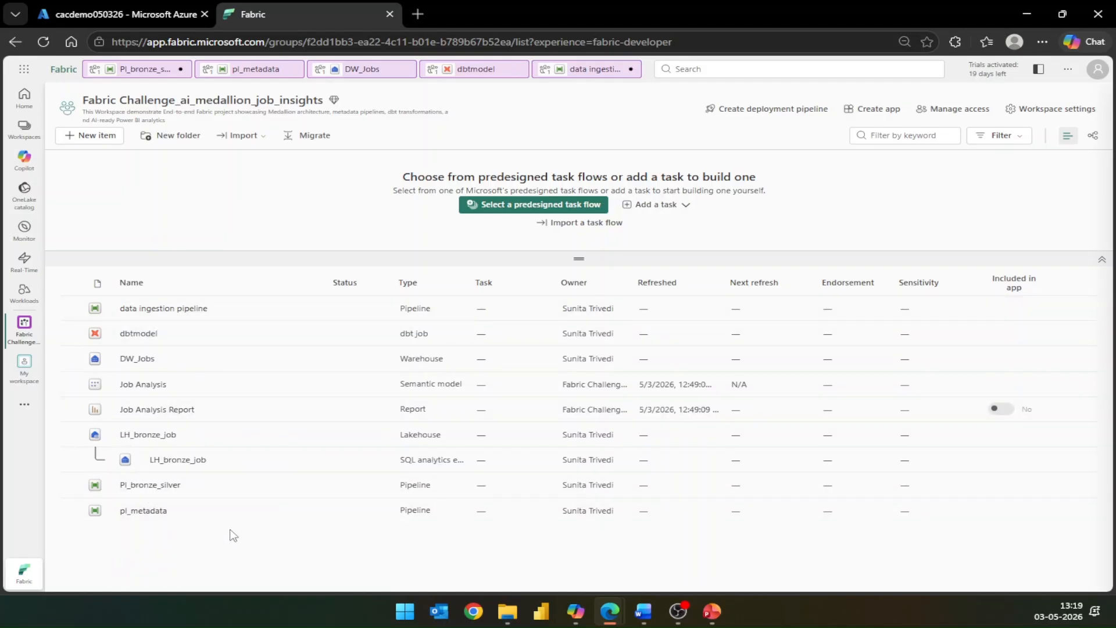
# - Open the LH_bronze_job lakehouse and view the raw DS_JobSalariesData.csv file
pyautogui.hotkey('alt', 'Tab')
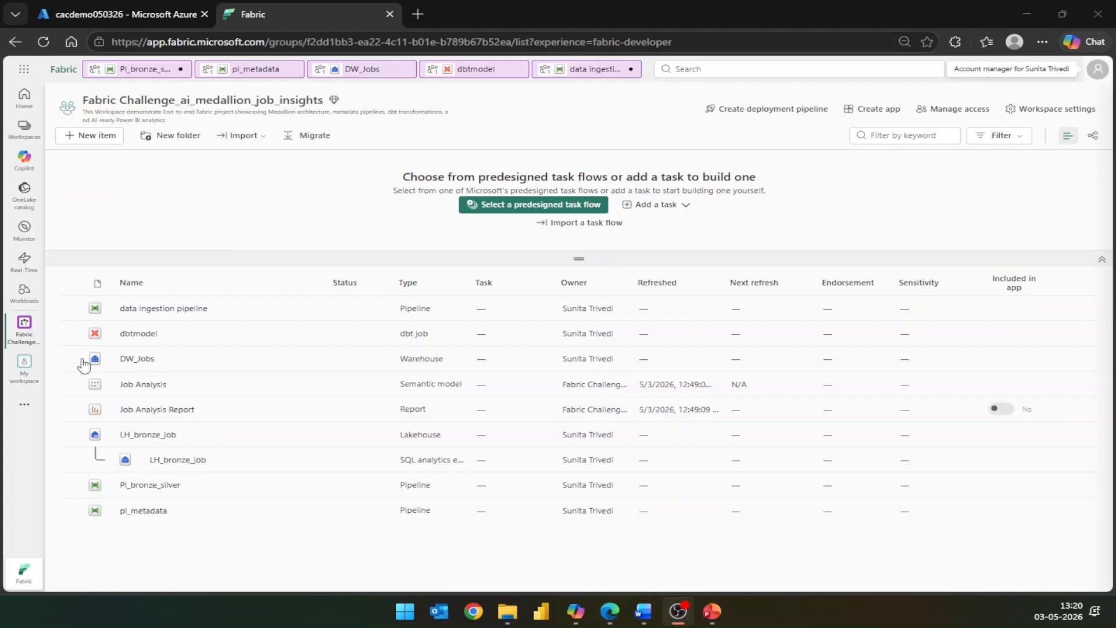
pyautogui.click(141, 436)
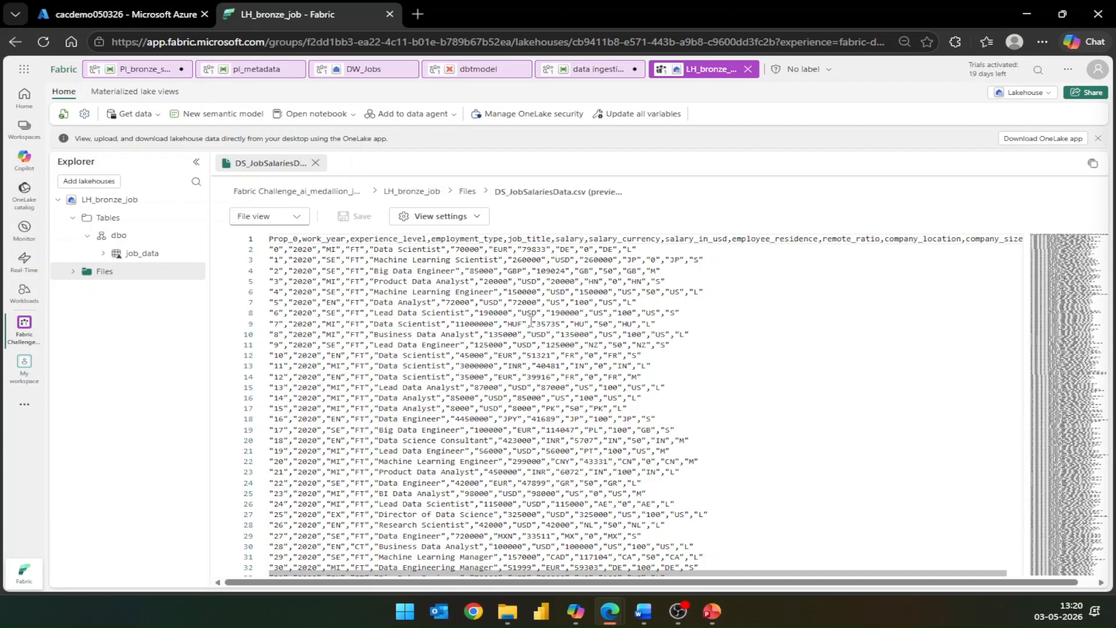
# - Check the source and destination of copy_raw_bronze in the data ingestion pipeline and run the pipeline
pyautogui.click(25, 129)
pyautogui.click(173, 206)
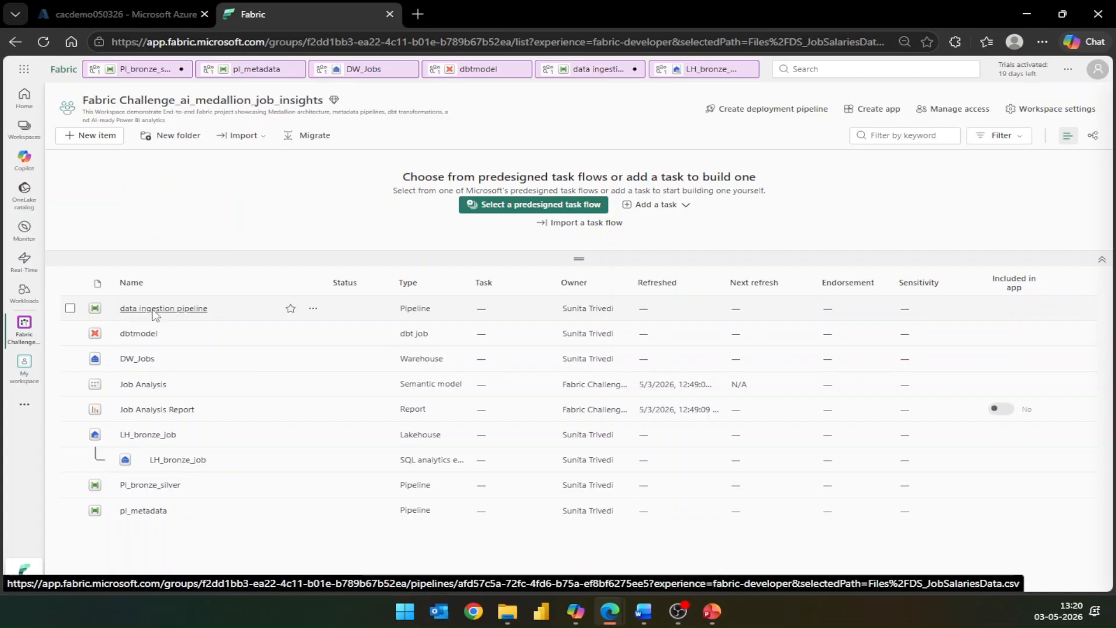
pyautogui.click(153, 309)
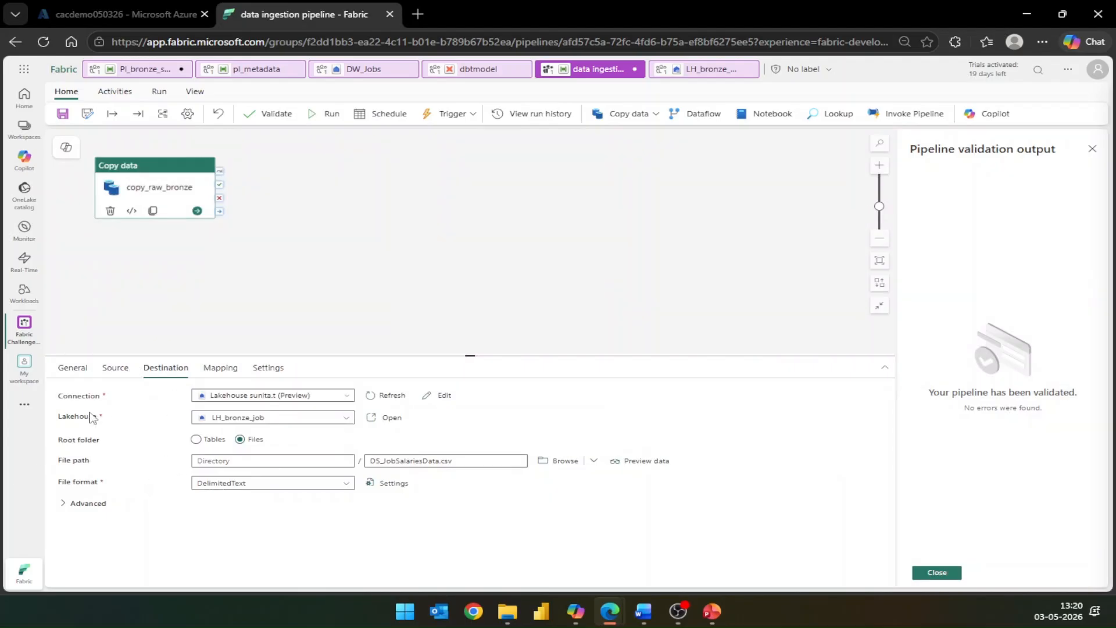
pyautogui.click(116, 368)
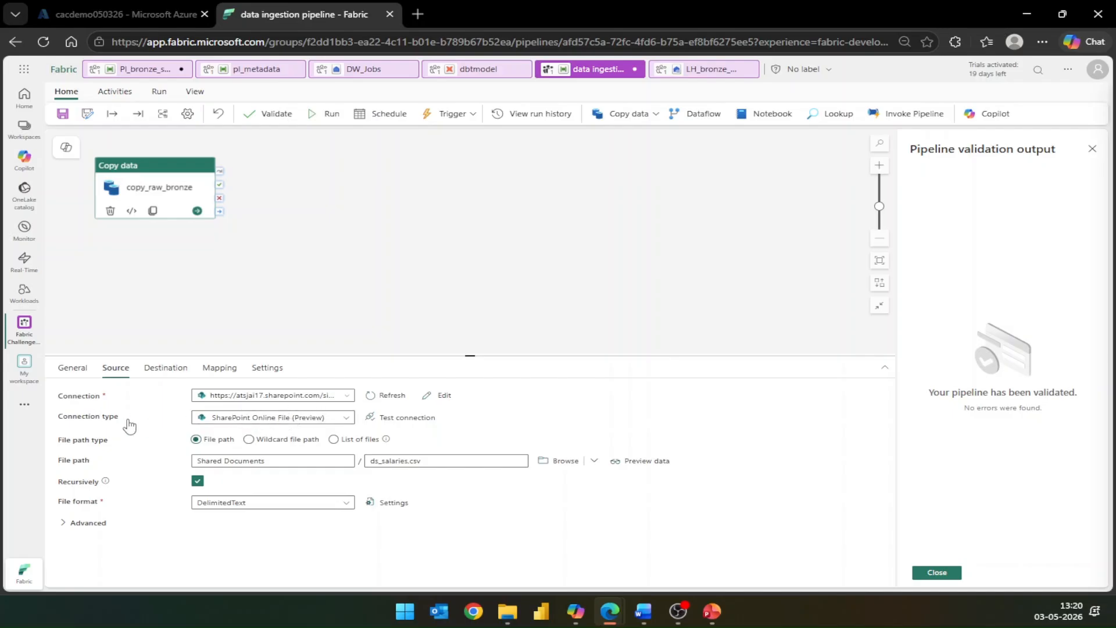
pyautogui.click(180, 377)
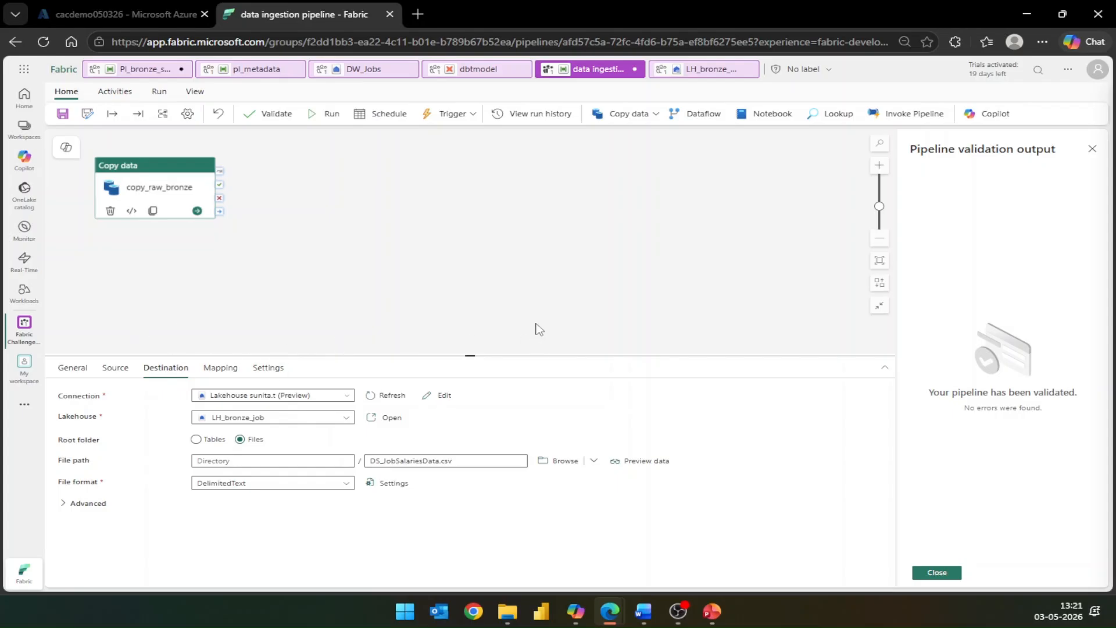
pyautogui.click(333, 116)
pyautogui.click(560, 367)
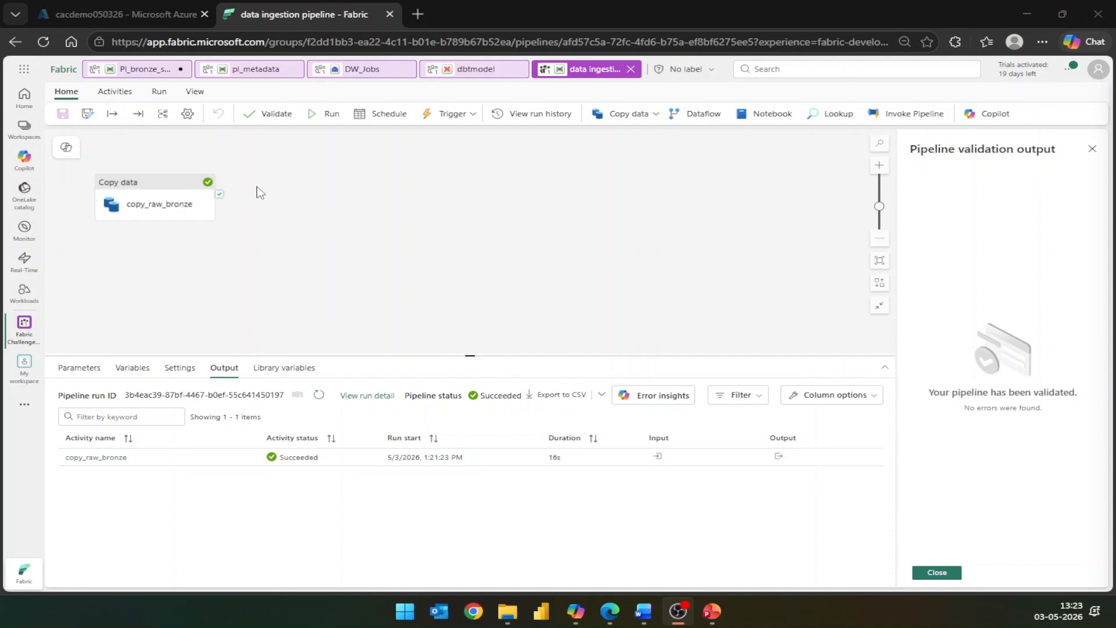
# - Open the LH_bronze_job lakehouse from the Fabric Challenge_ai_medallion_job_insights workspace to check the ingested data
pyautogui.click(23, 135)
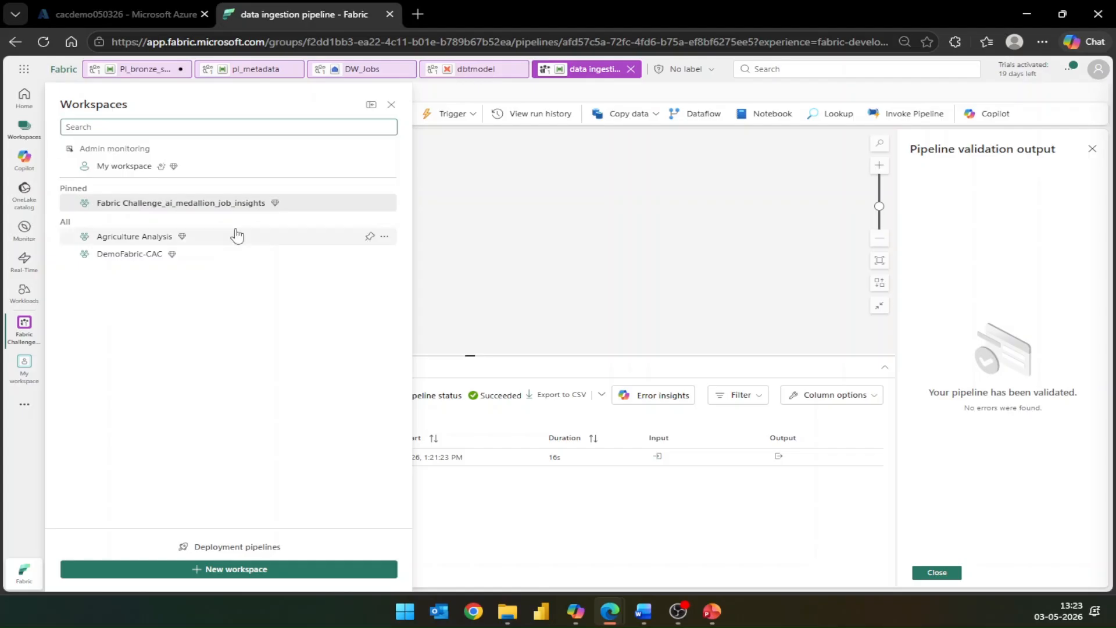
pyautogui.click(213, 208)
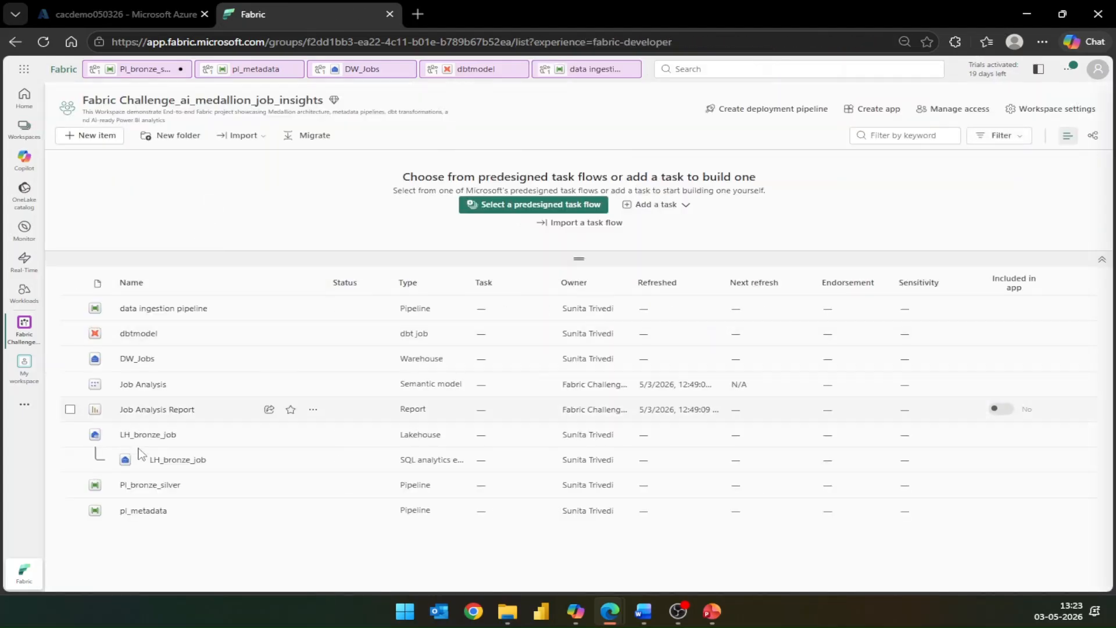
pyautogui.click(148, 437)
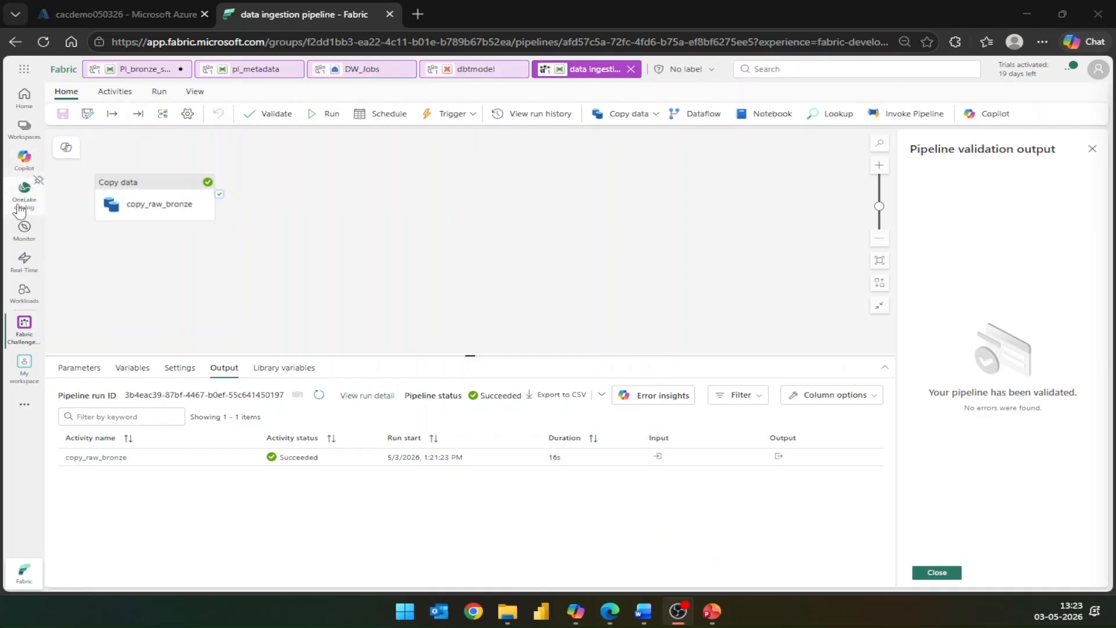
# - Open the DW_Jobs warehouse and view the saved query that creates the silver schema
pyautogui.click(24, 129)
pyautogui.click(157, 205)
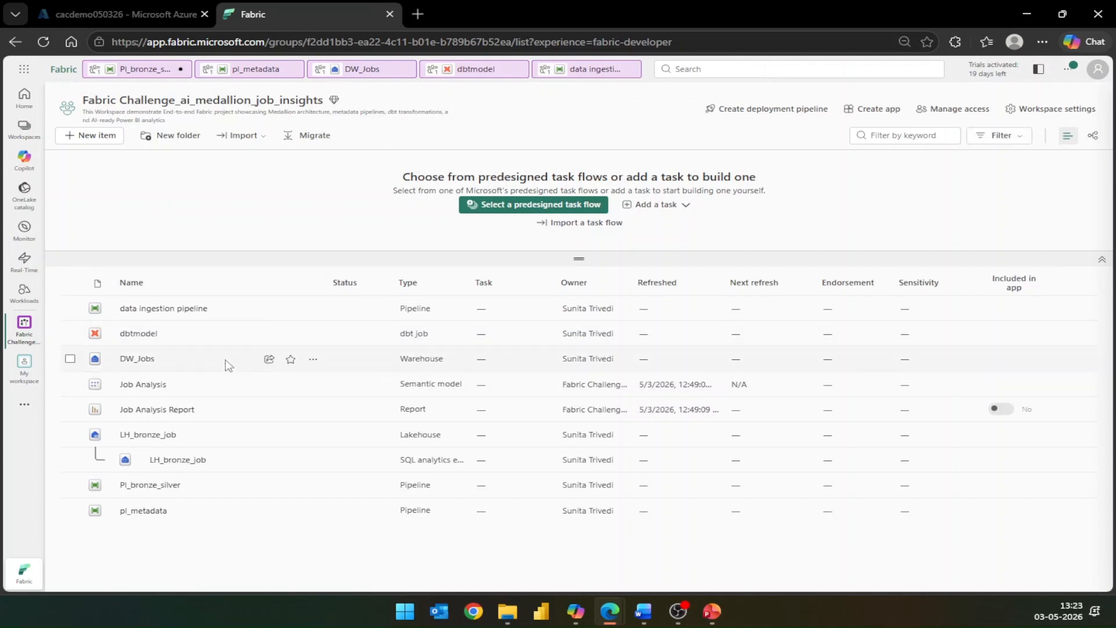
pyautogui.click(143, 365)
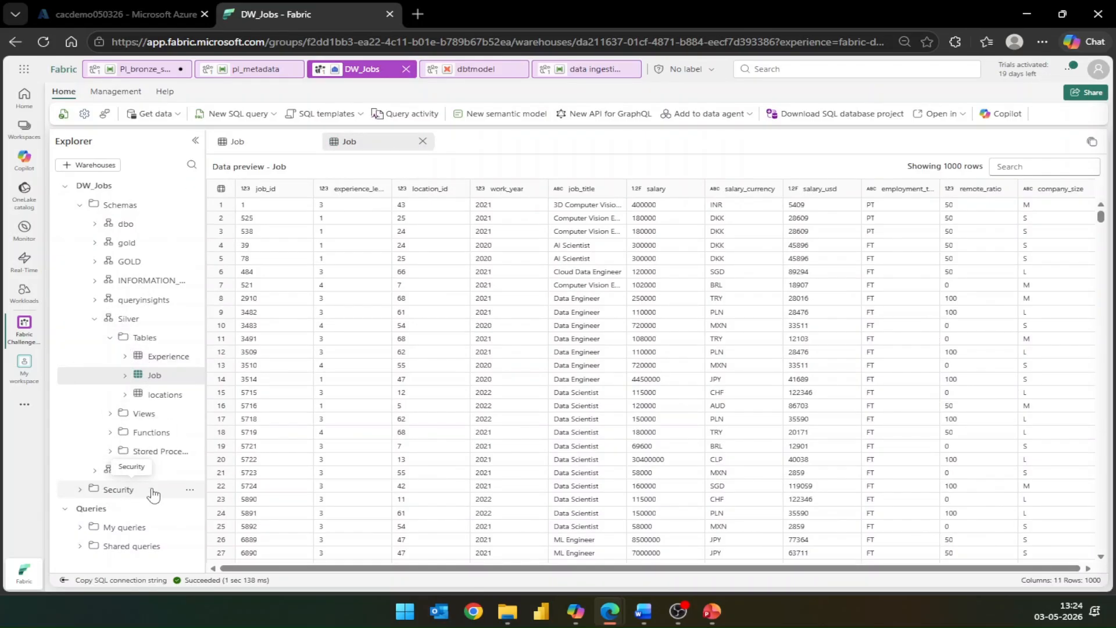
pyautogui.click(81, 527)
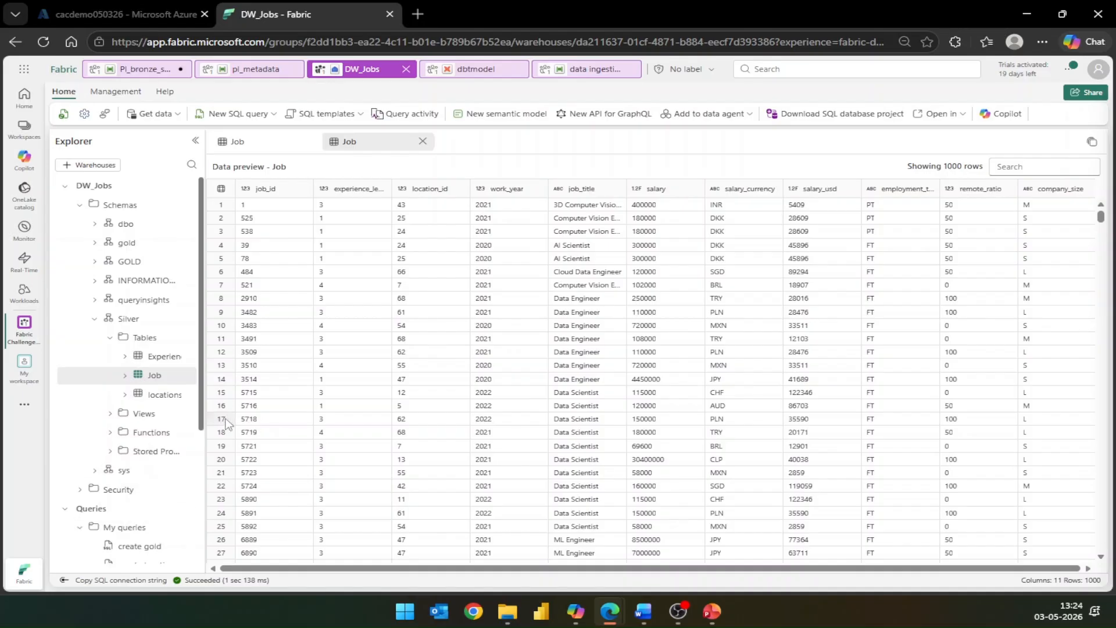
pyautogui.moveTo(203, 422); pyautogui.dragTo(191, 512)
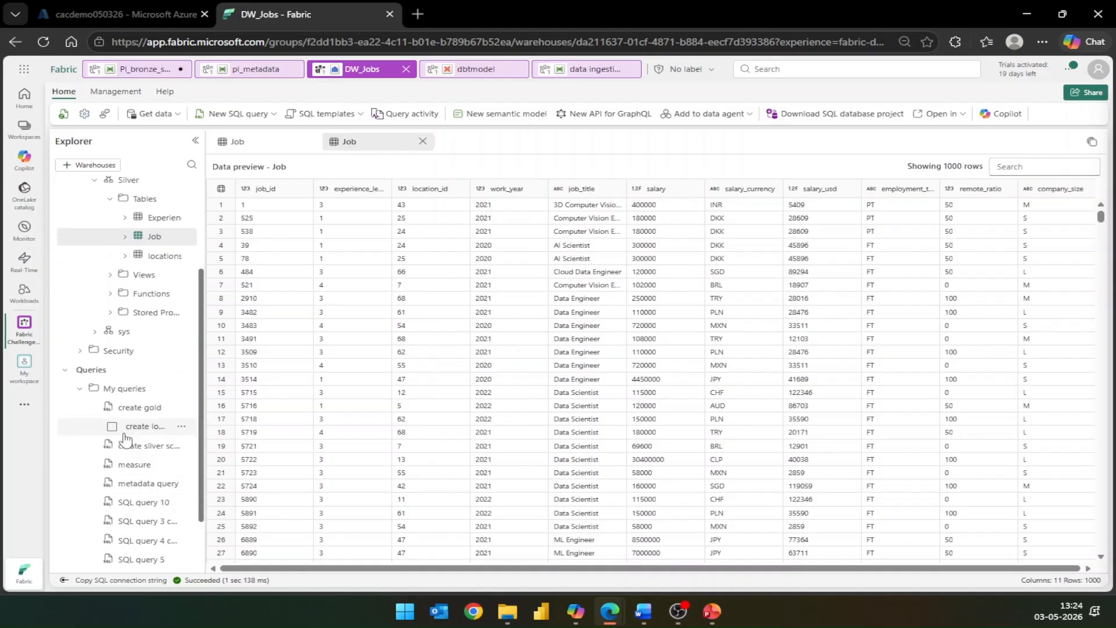
pyautogui.click(144, 447)
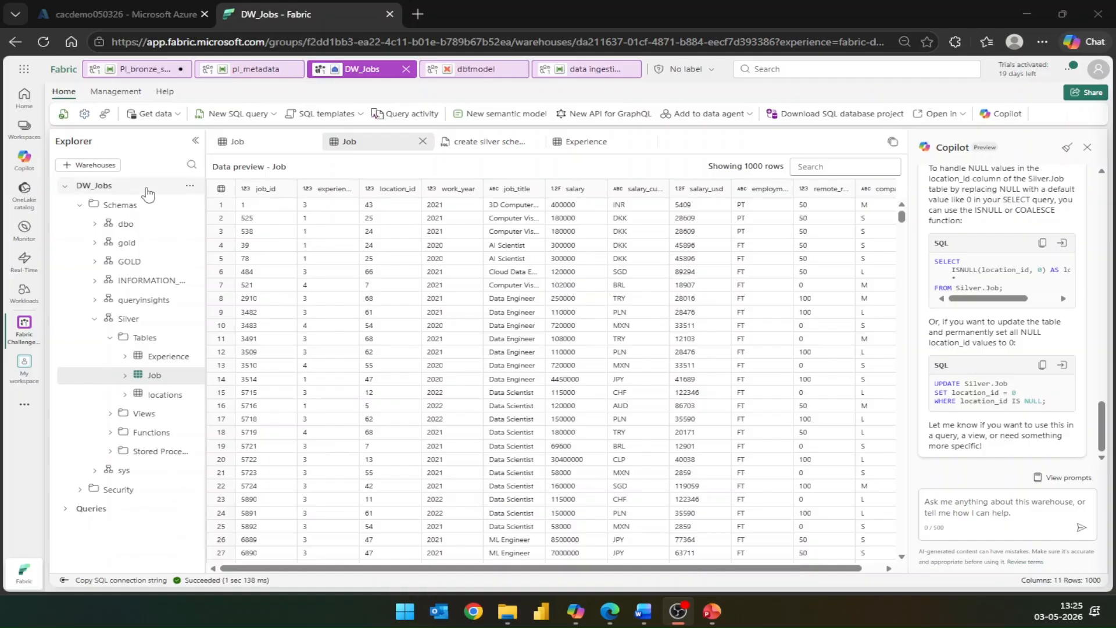
# - Open the Pl_bronze_silver pipeline and read the script of its Job_bronze_to_silver activity
pyautogui.click(23, 129)
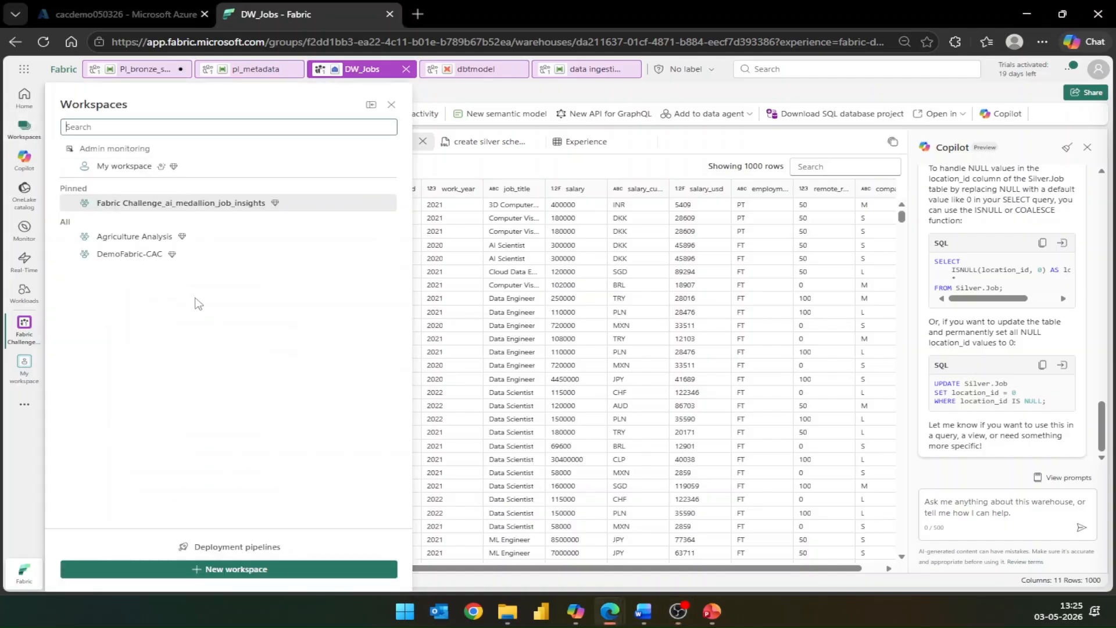
pyautogui.click(162, 205)
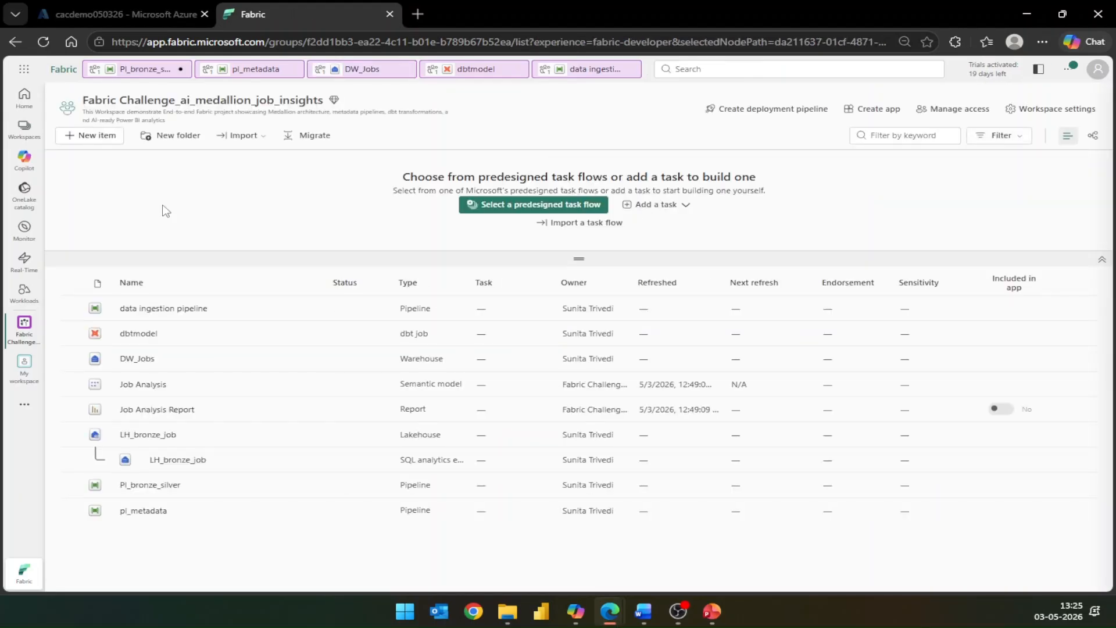
pyautogui.click(162, 491)
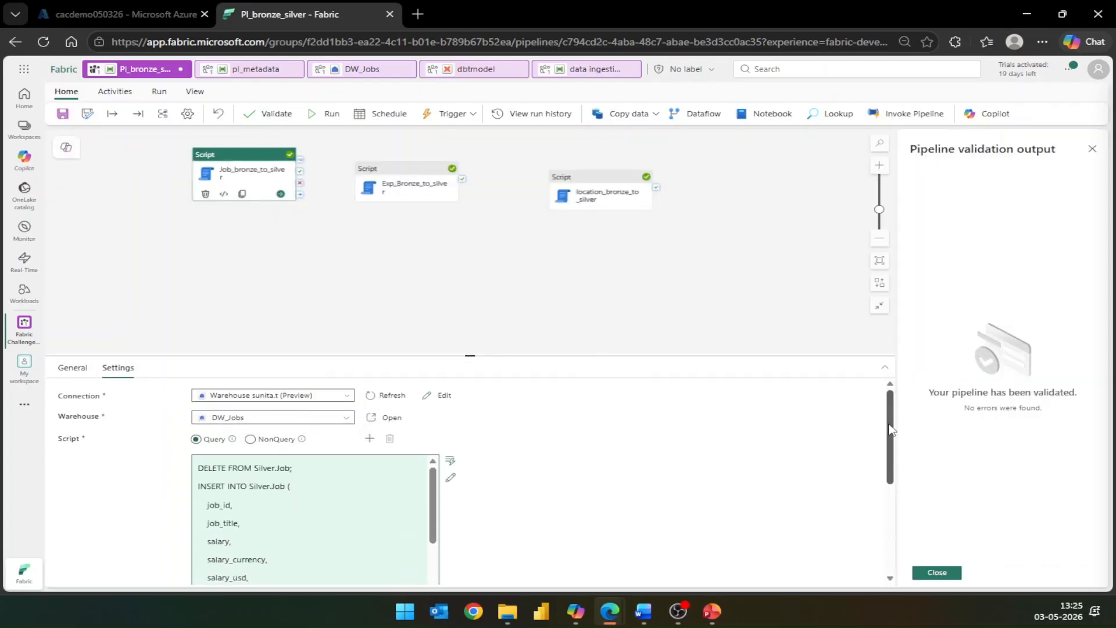
pyautogui.scroll(-2, 832, 426)
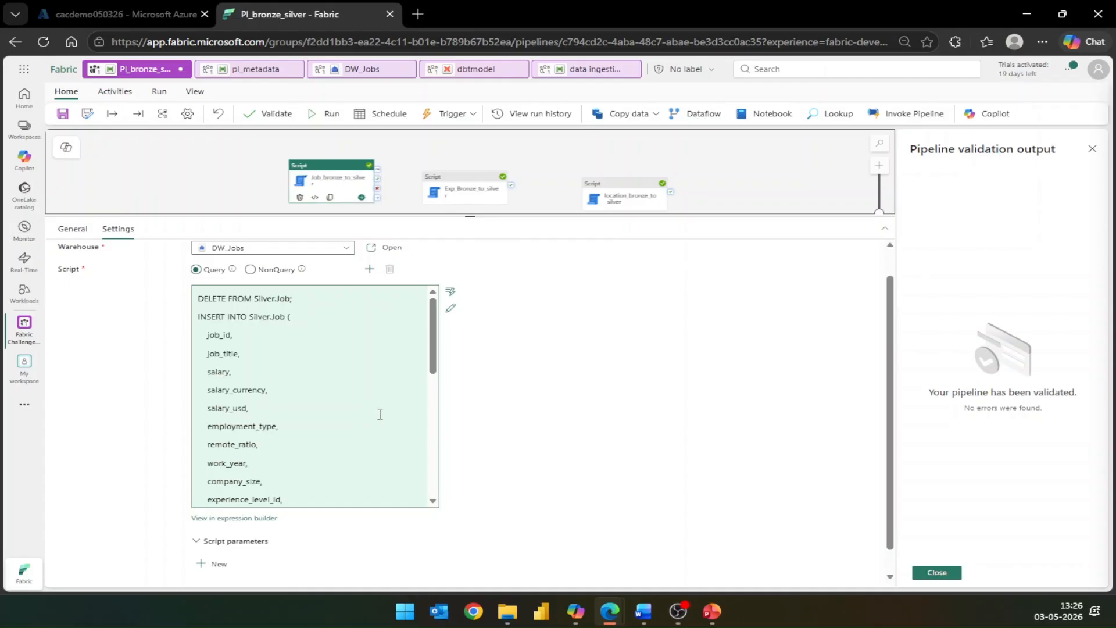
# - Review Copilot's SQL for handling NULL location_id values in DW_Jobs and return to the Pl_bronze_silver pipeline
pyautogui.click(352, 70)
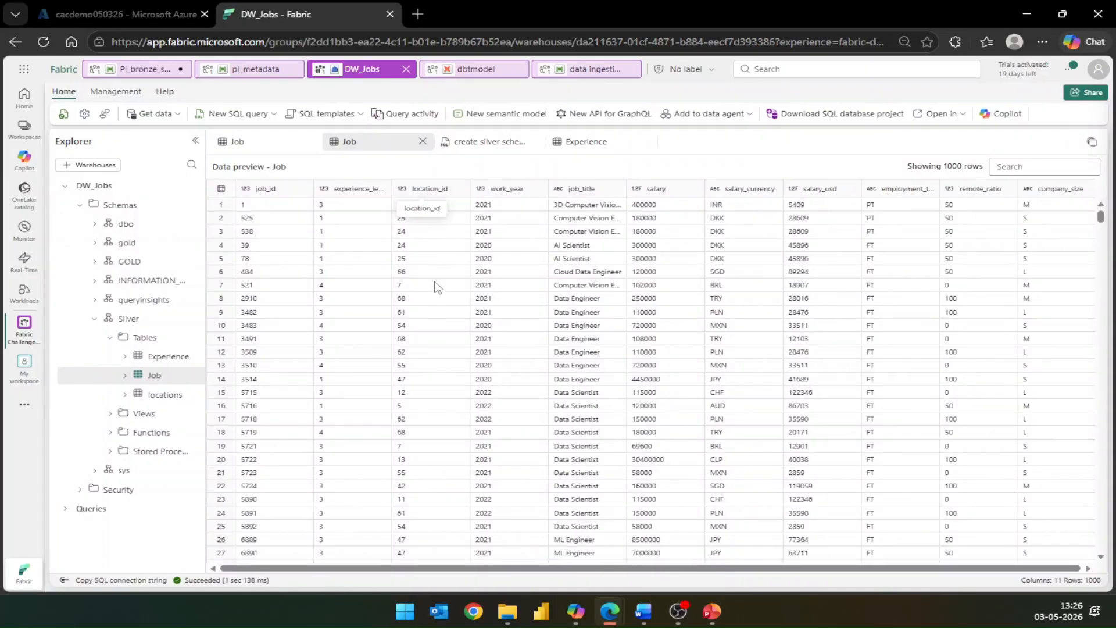
pyautogui.click(1003, 113)
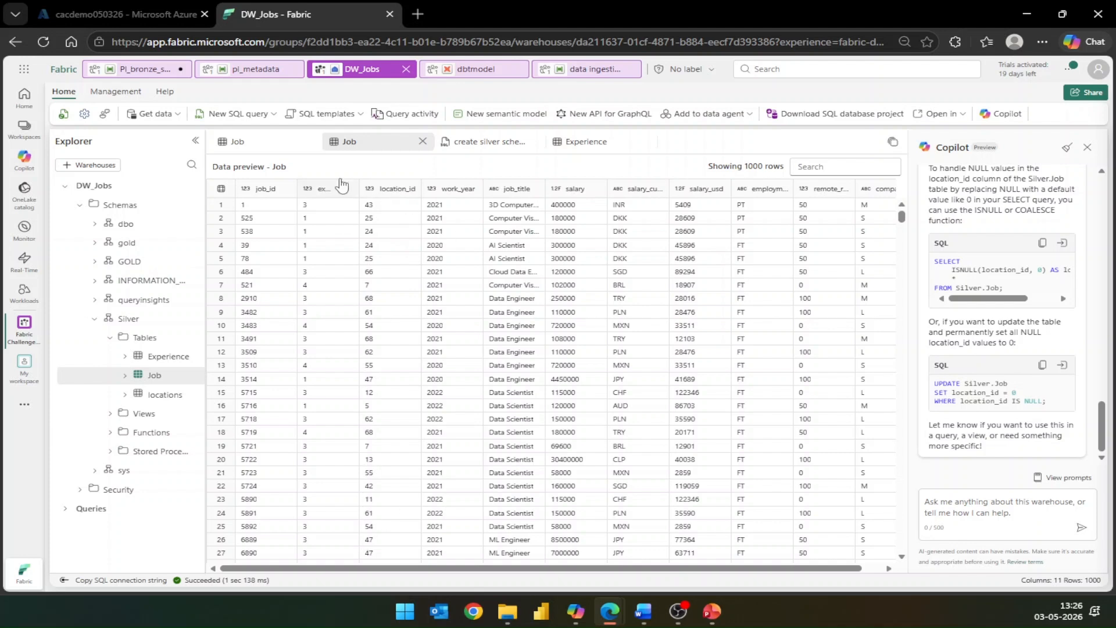
pyautogui.click(135, 69)
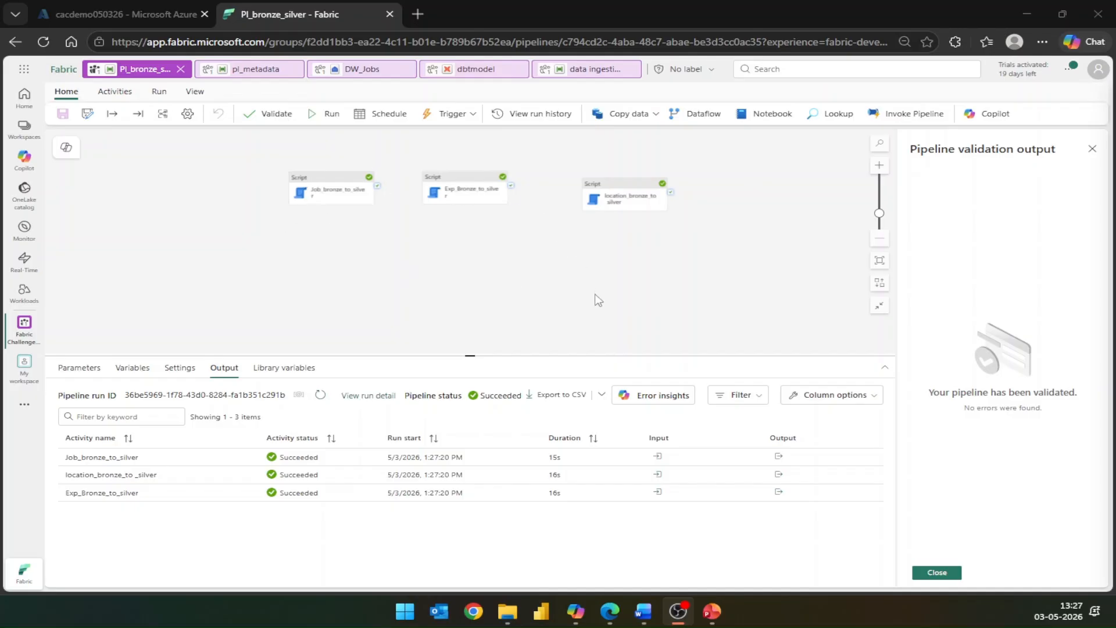
# - Reopen the DW_Jobs warehouse from the workspace and view the Silver Job table with the Copilot conversation
pyautogui.click(24, 129)
pyautogui.click(171, 203)
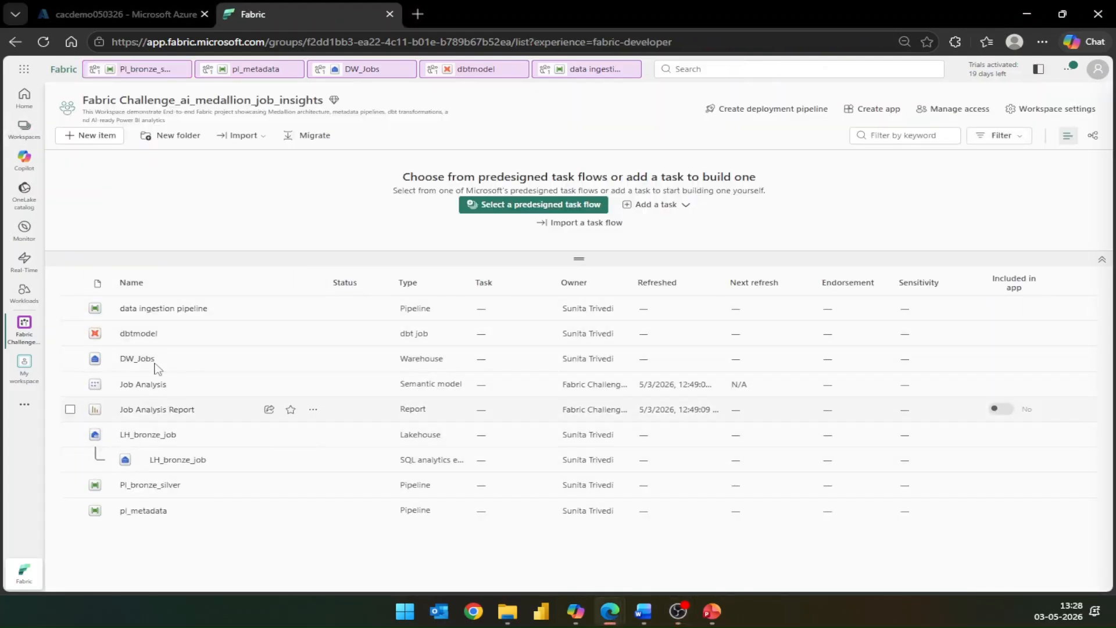
pyautogui.click(139, 359)
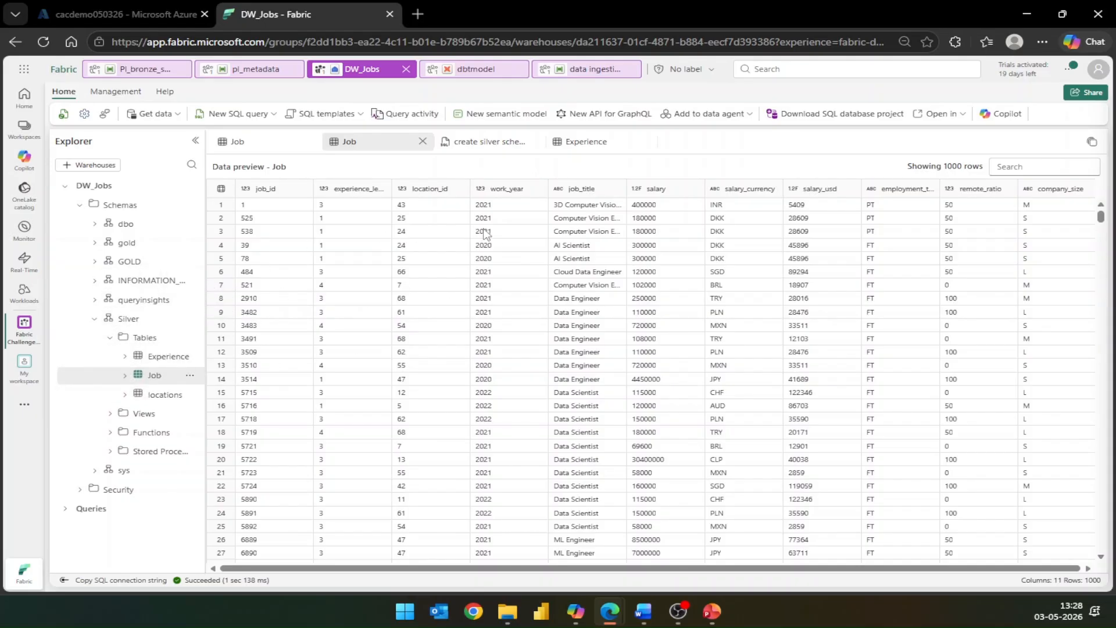
pyautogui.click(1005, 114)
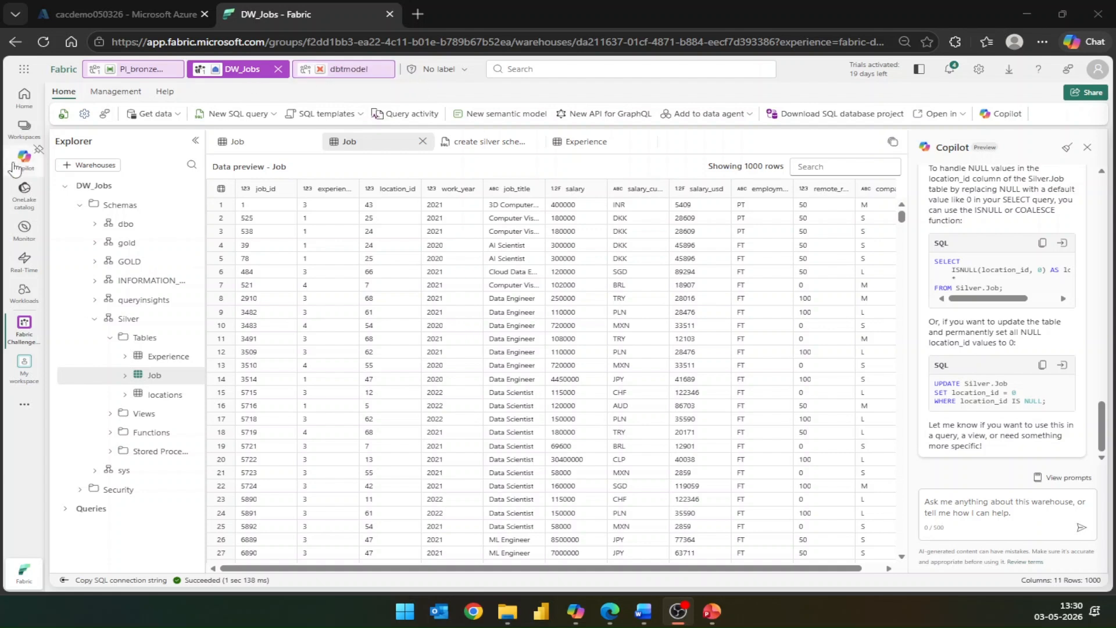
# - Open the pl_metadata pipeline and move the metadata_bronze_silver Script activity to the right of ForEach1
pyautogui.click(24, 130)
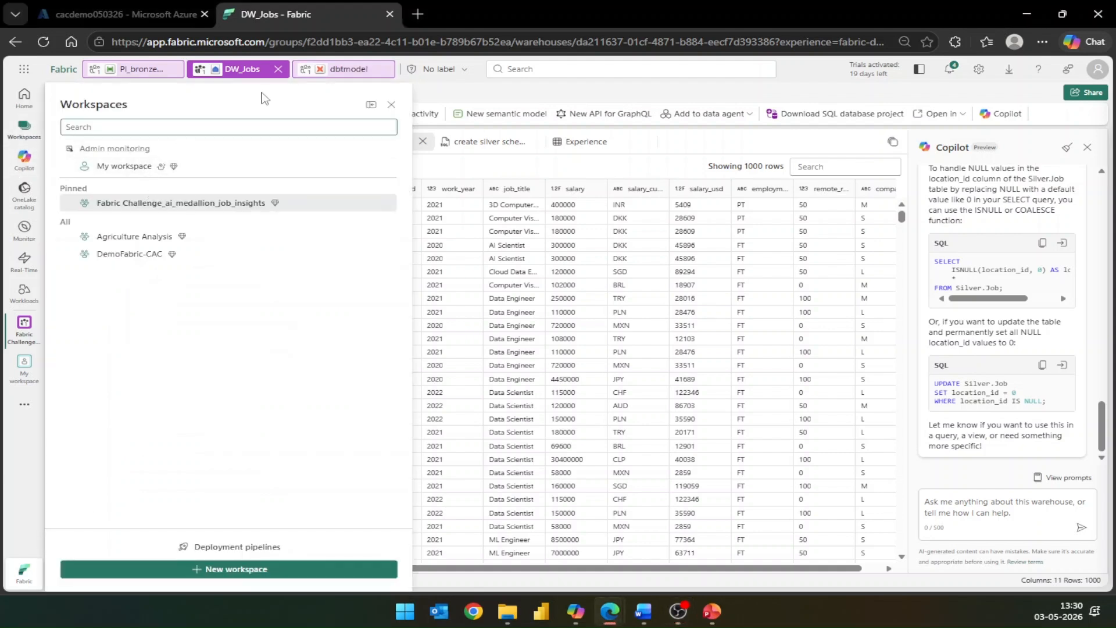
pyautogui.click(150, 205)
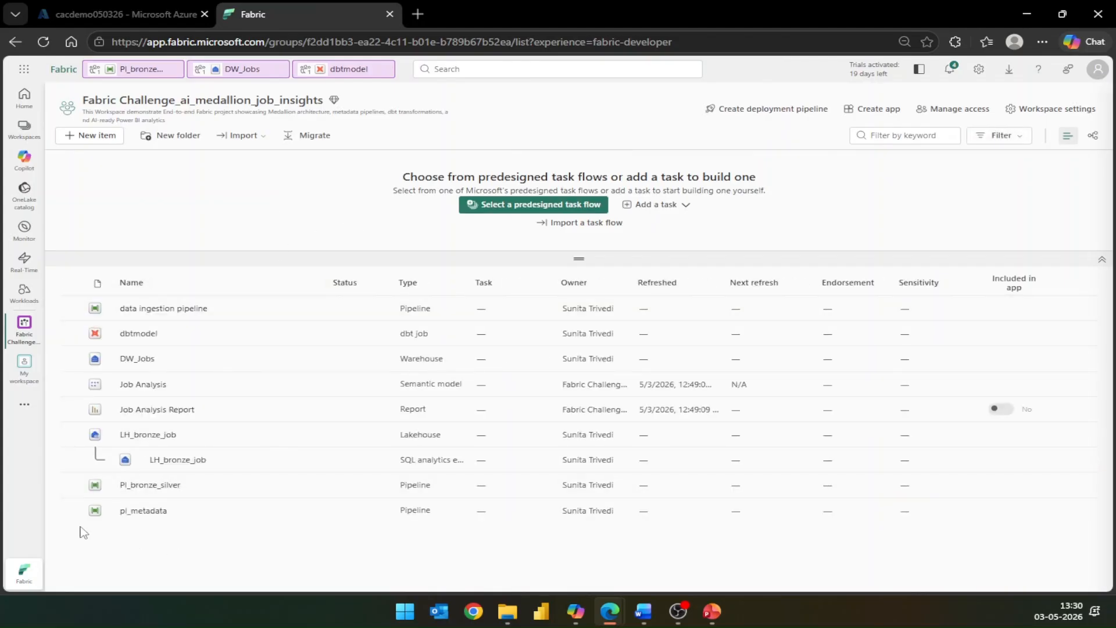
pyautogui.click(143, 512)
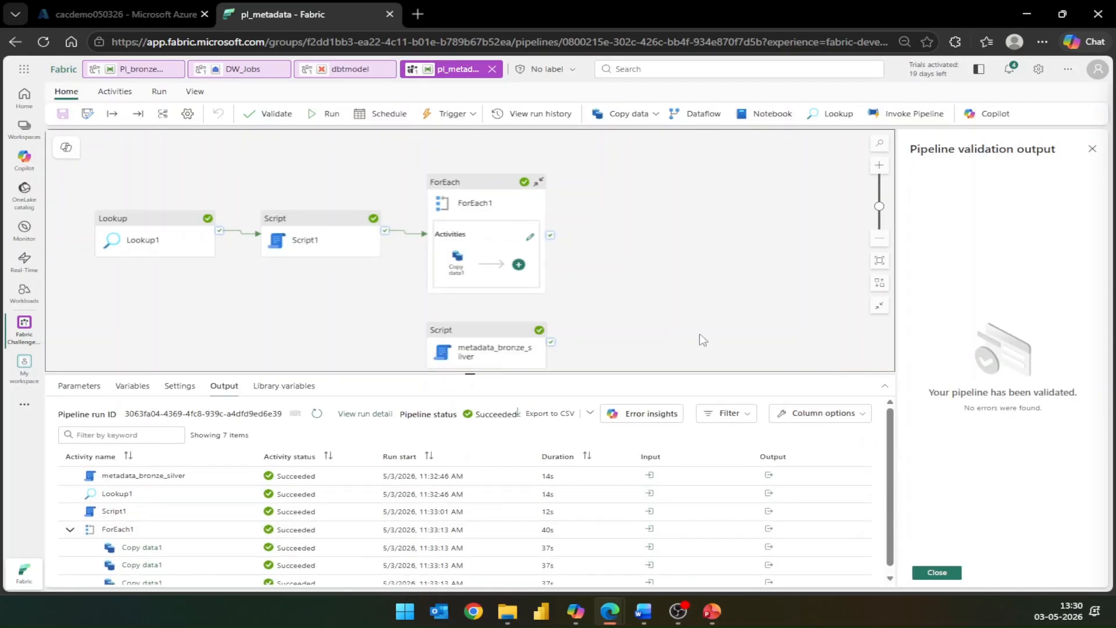
pyautogui.moveTo(505, 338); pyautogui.dragTo(710, 214)
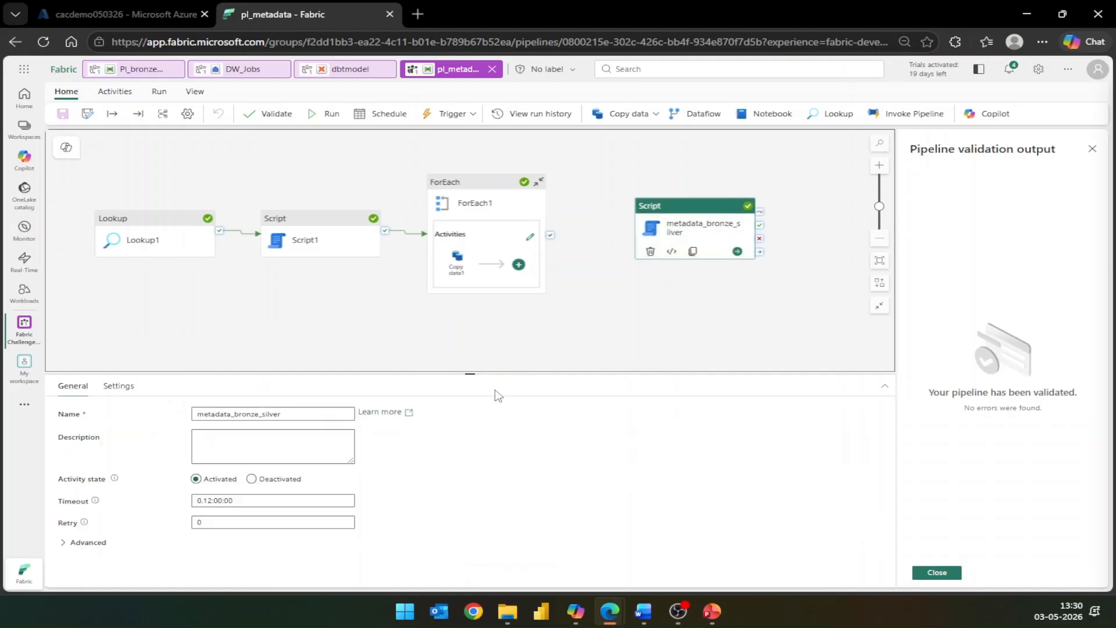
# - Review the script settings of metadata_bronze_silver and run the pl_metadata pipeline
pyautogui.moveTo(468, 373); pyautogui.dragTo(471, 336)
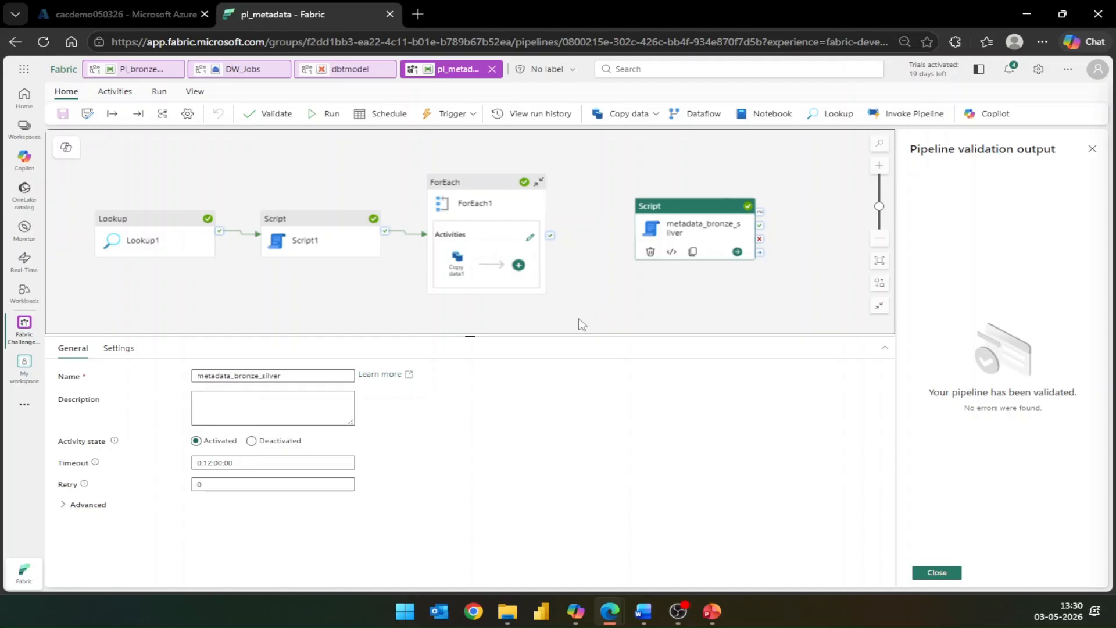
pyautogui.click(119, 348)
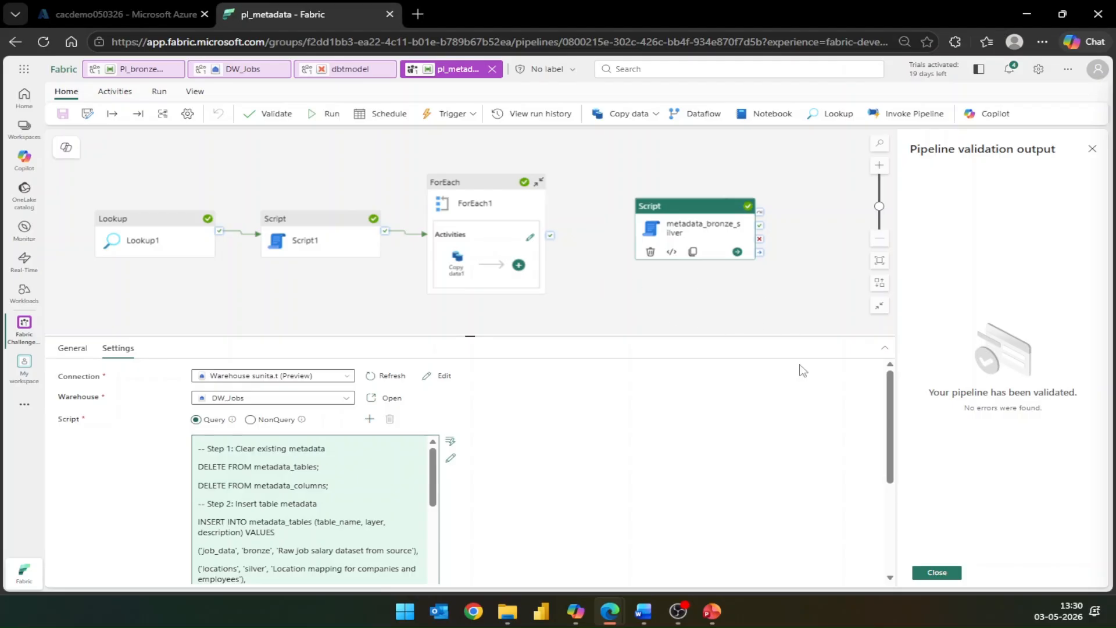
pyautogui.click(324, 115)
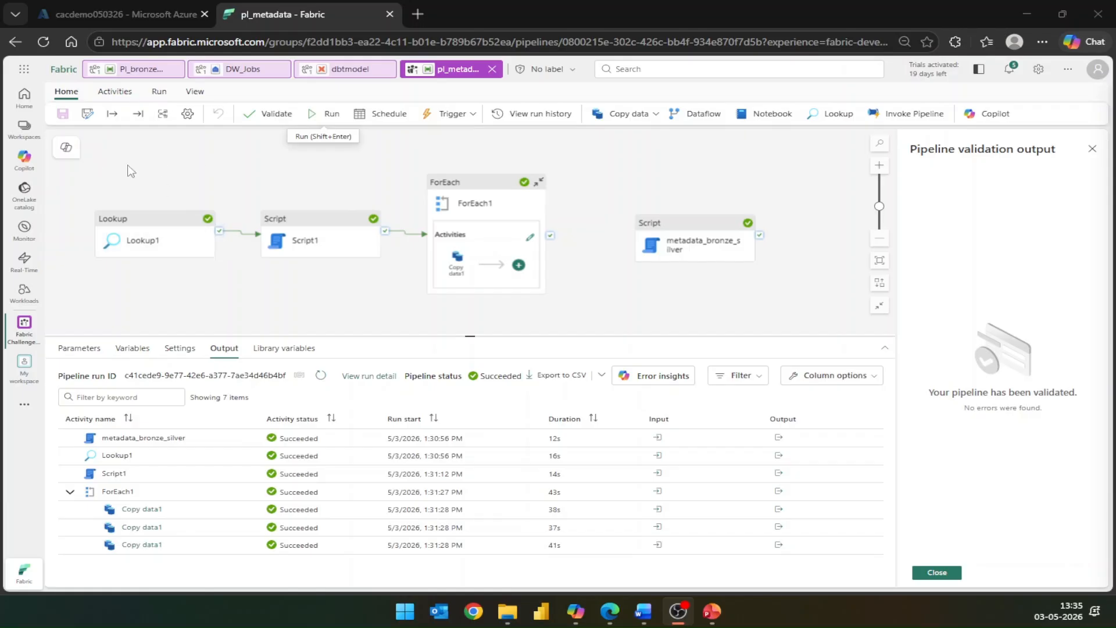
# - Return to the workspace and open the DW_Jobs warehouse to inspect its tables
pyautogui.click(24, 129)
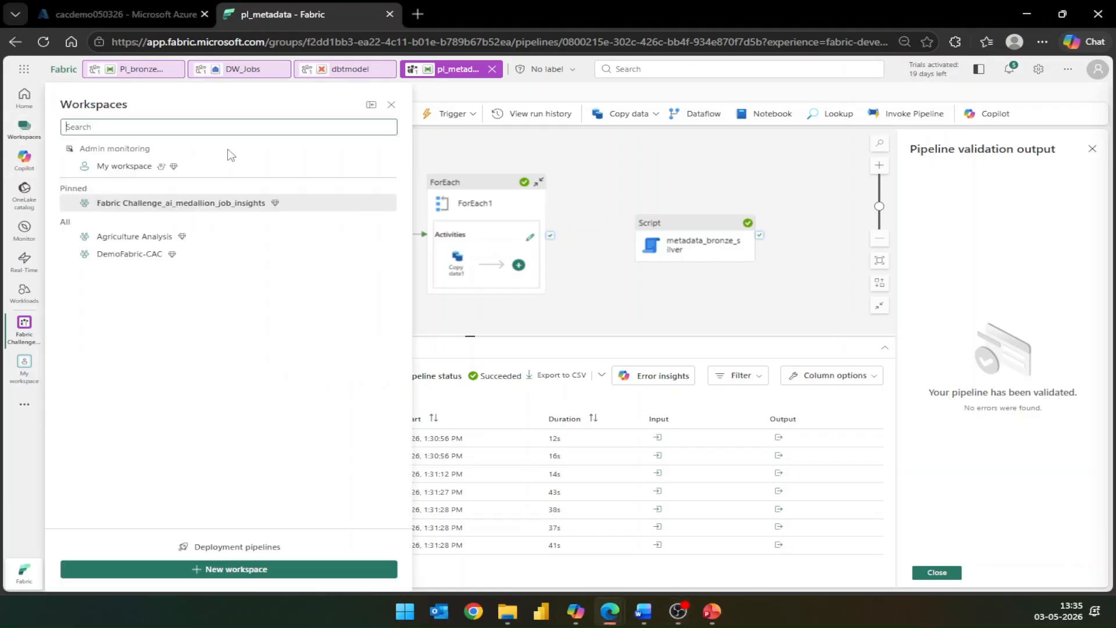
pyautogui.click(187, 207)
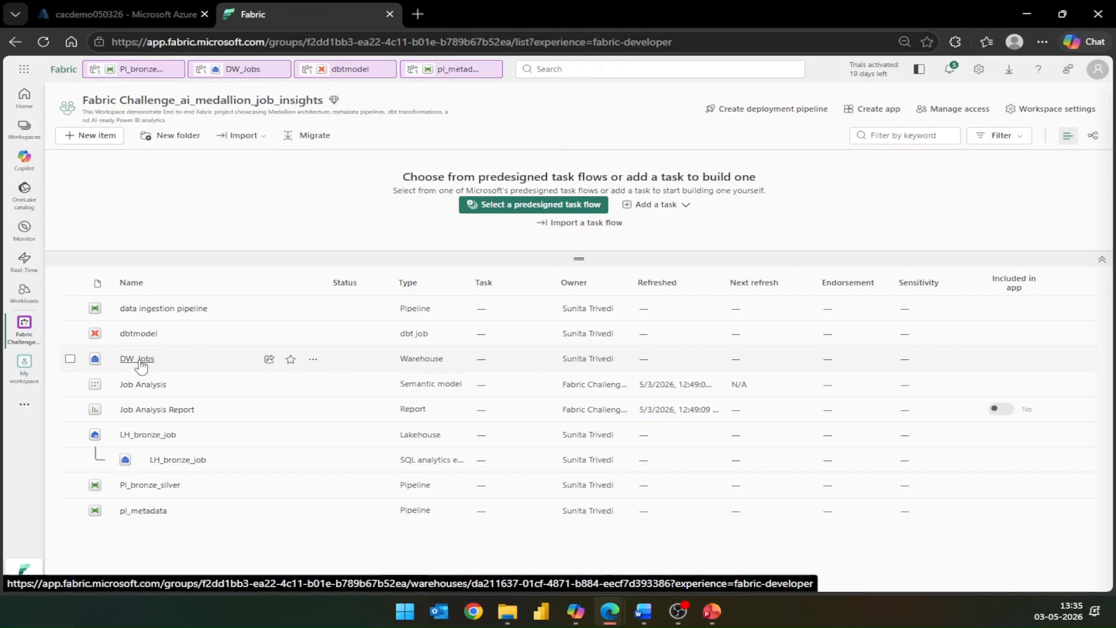
pyautogui.click(138, 359)
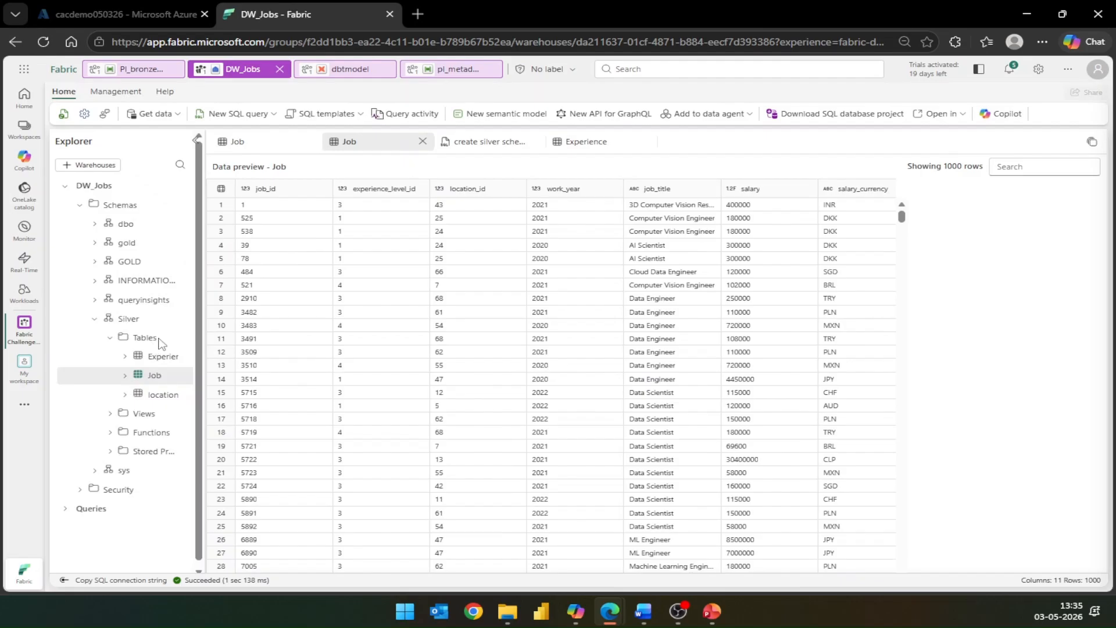
# - Collapse the Silver schema, expand the gold schema in DW_Jobs, and open the create gold query to review its SQL
pyautogui.click(94, 319)
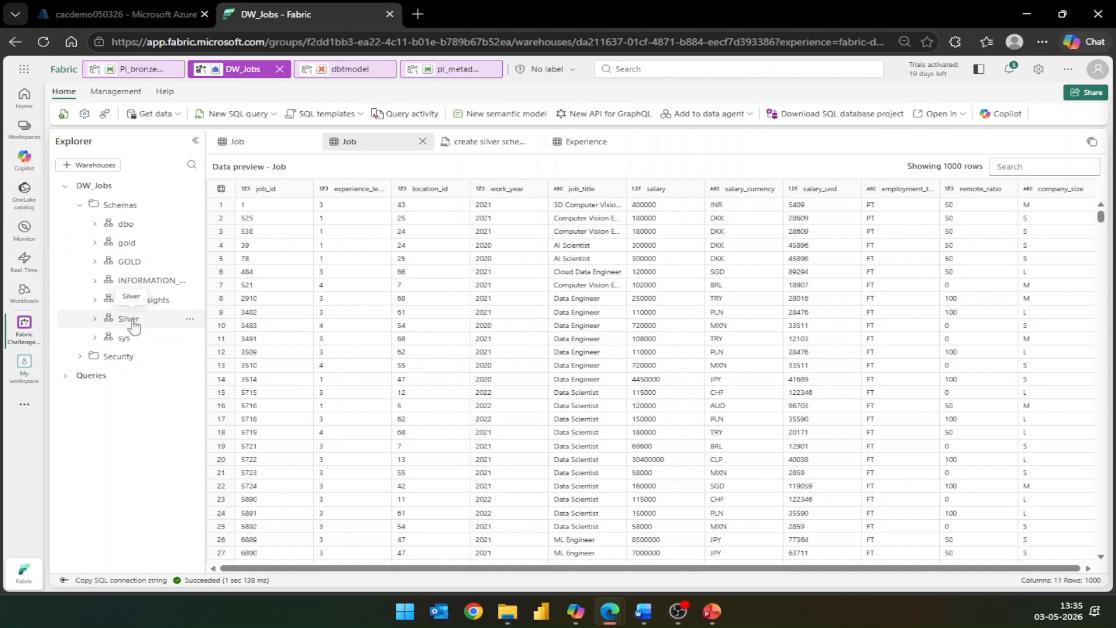
pyautogui.click(100, 245)
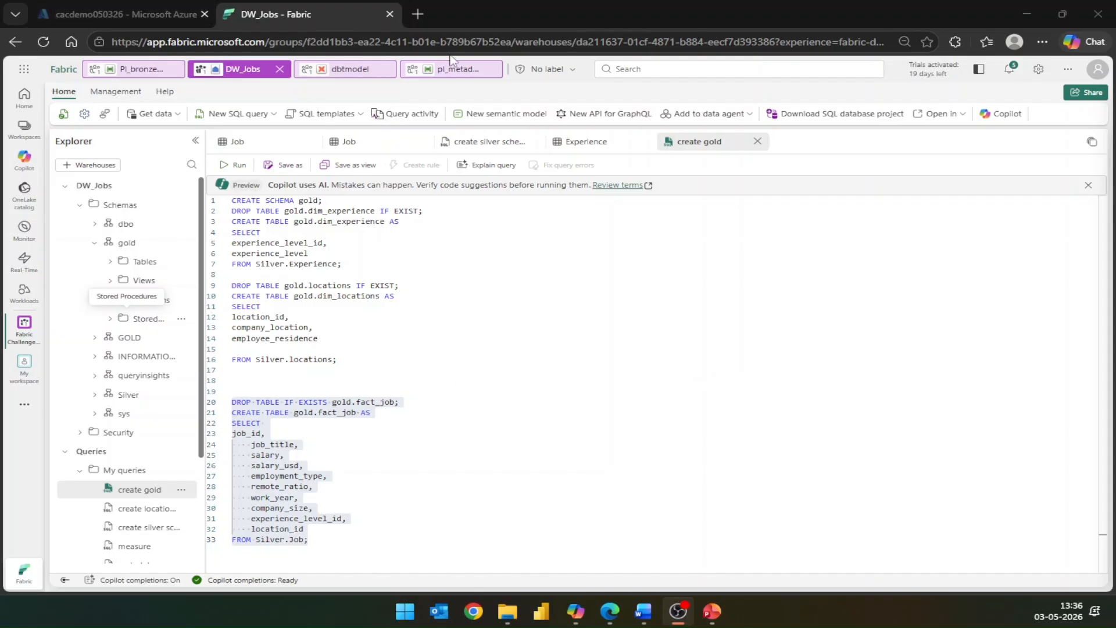
# - Open dbtmodel, review the countrymapping, dim_experience, fact_job and dim_locations SQL models, and run the dbt build
pyautogui.click(351, 71)
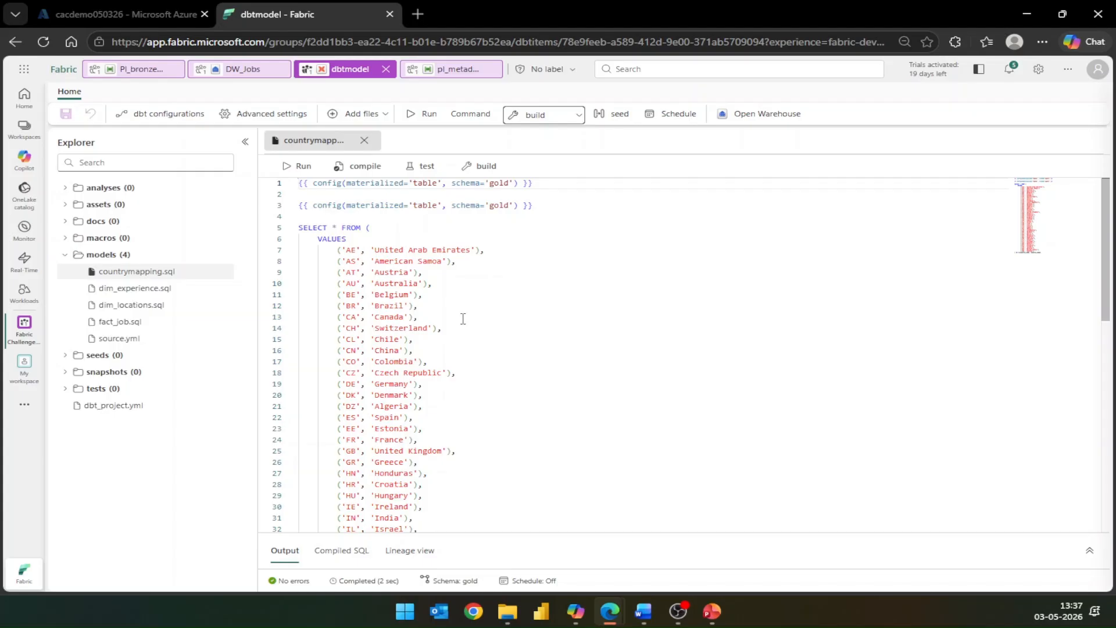
pyautogui.click(138, 289)
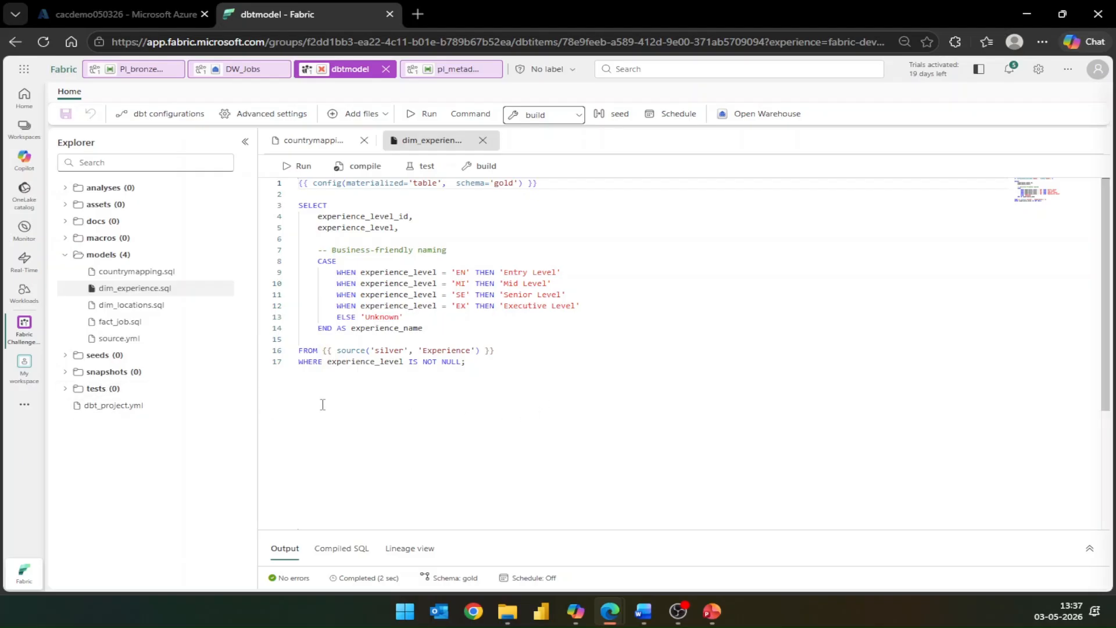
pyautogui.click(130, 323)
pyautogui.click(131, 308)
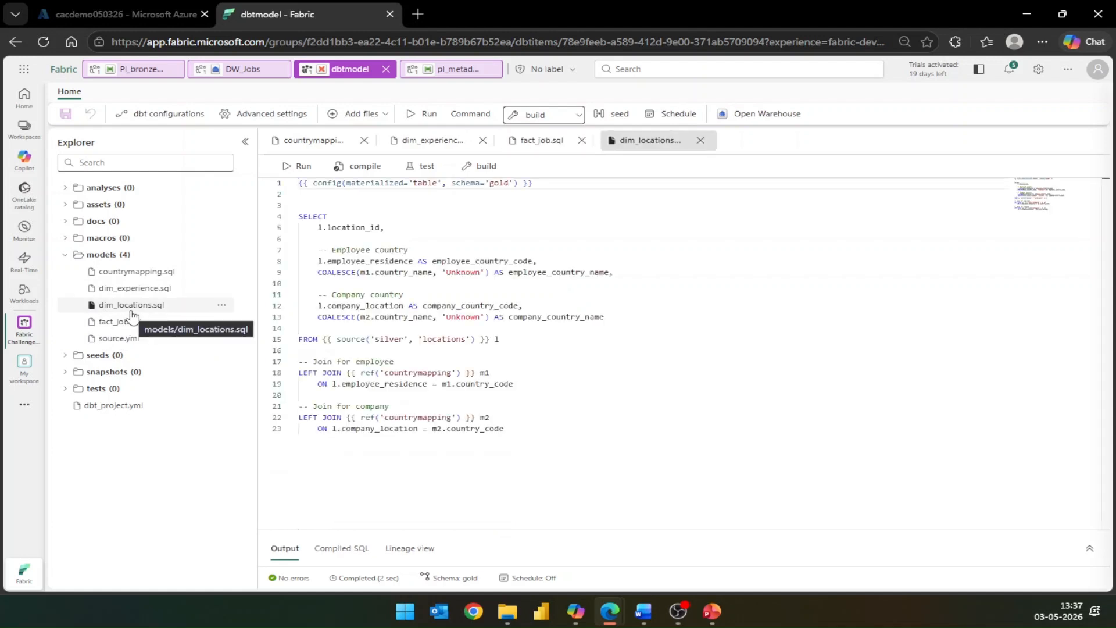
pyautogui.click(128, 327)
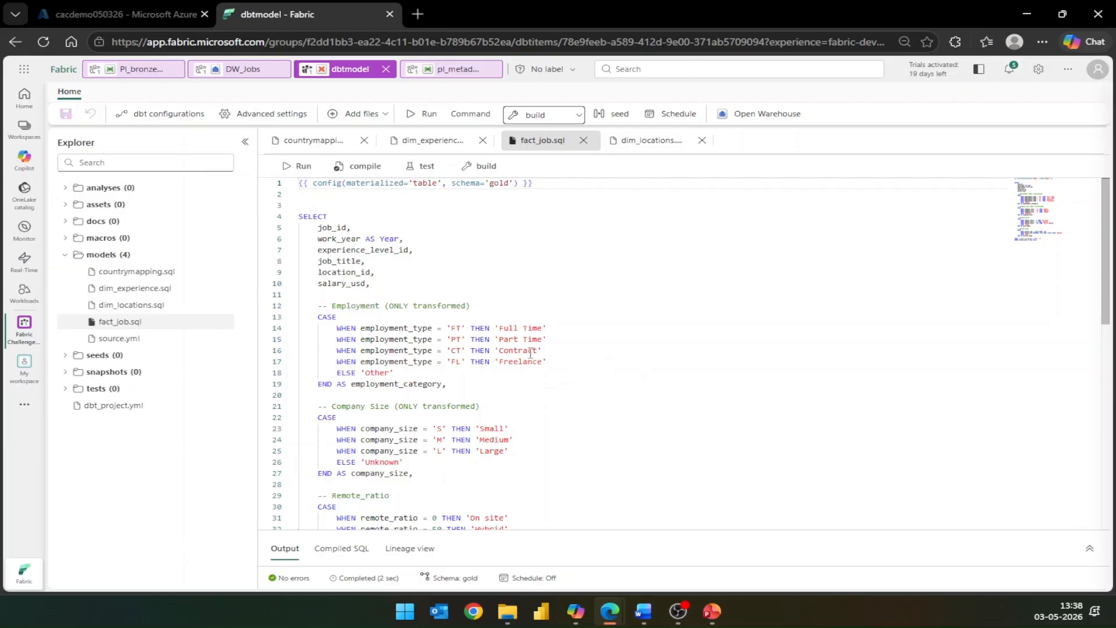
pyautogui.click(123, 307)
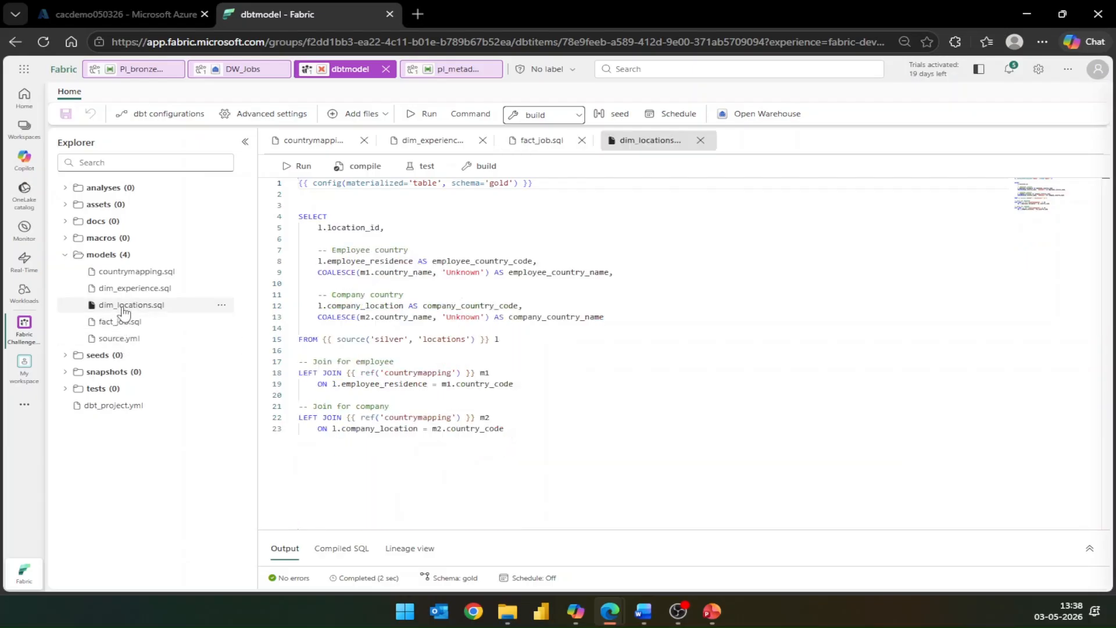
pyautogui.click(123, 290)
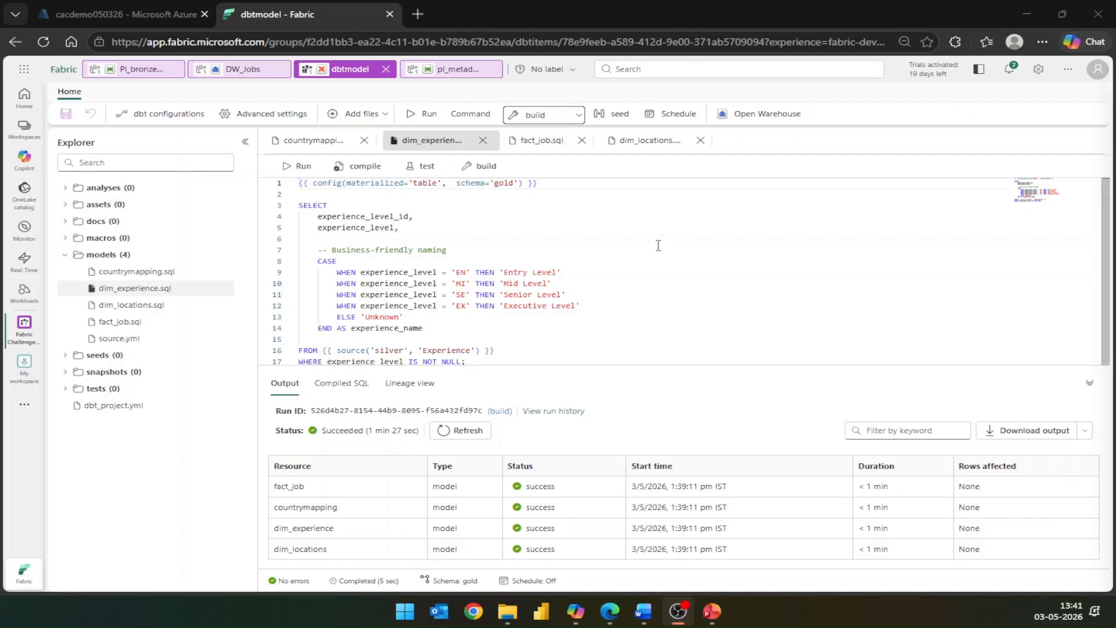
# - Return to the Fabric Challenge_ai_medallion_job_insights workspace and close the open pl_metadata, dbtmodel and PI_bronze_silver items
pyautogui.click(24, 128)
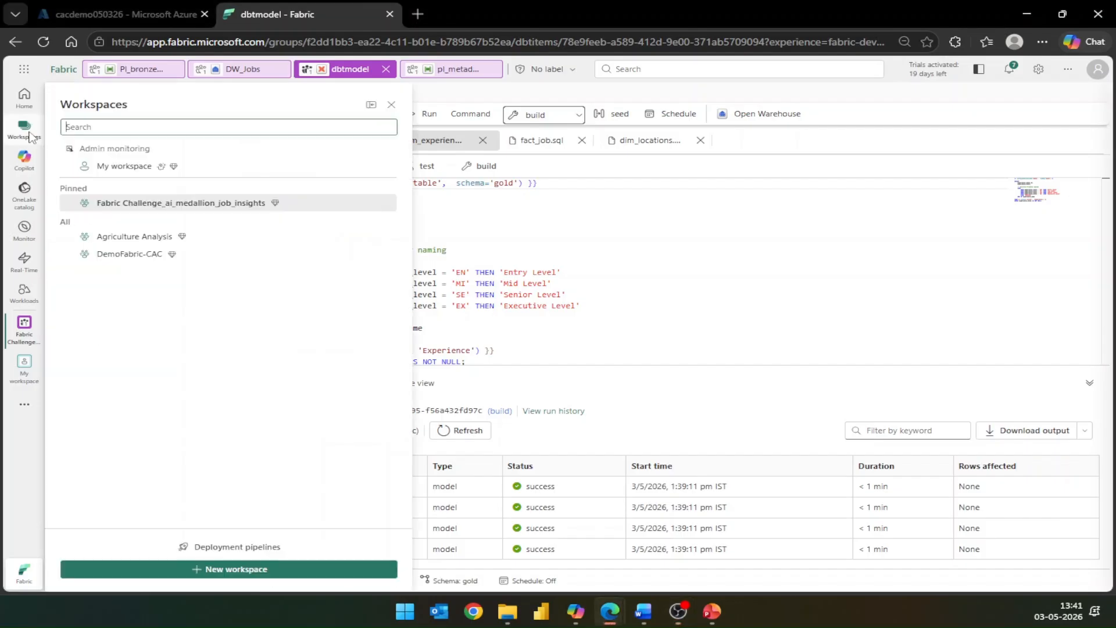
pyautogui.click(211, 205)
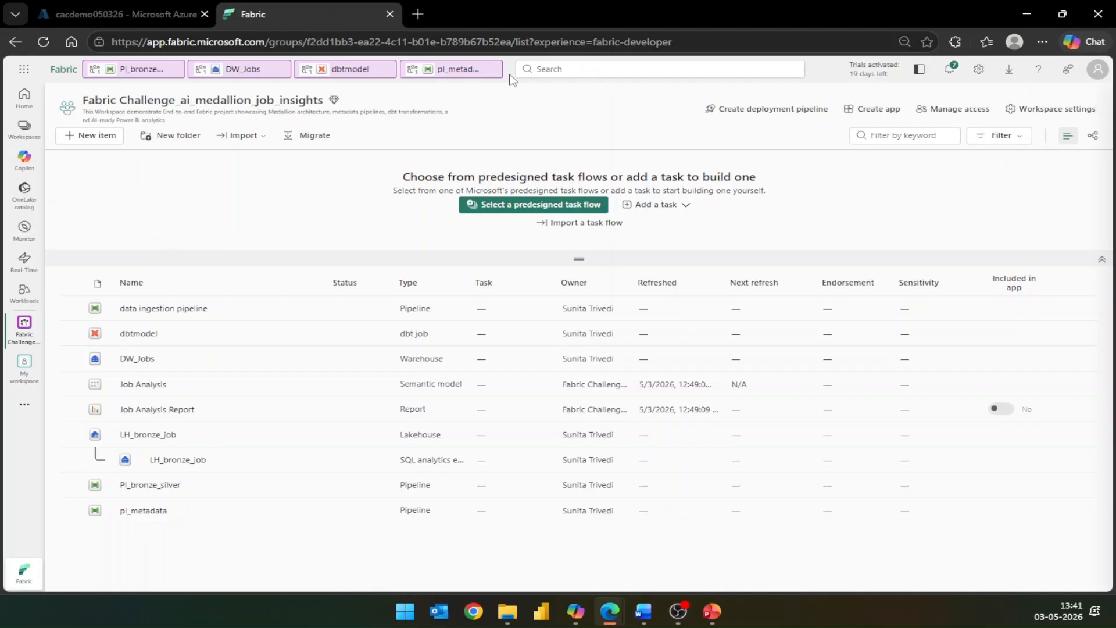
pyautogui.click(494, 69)
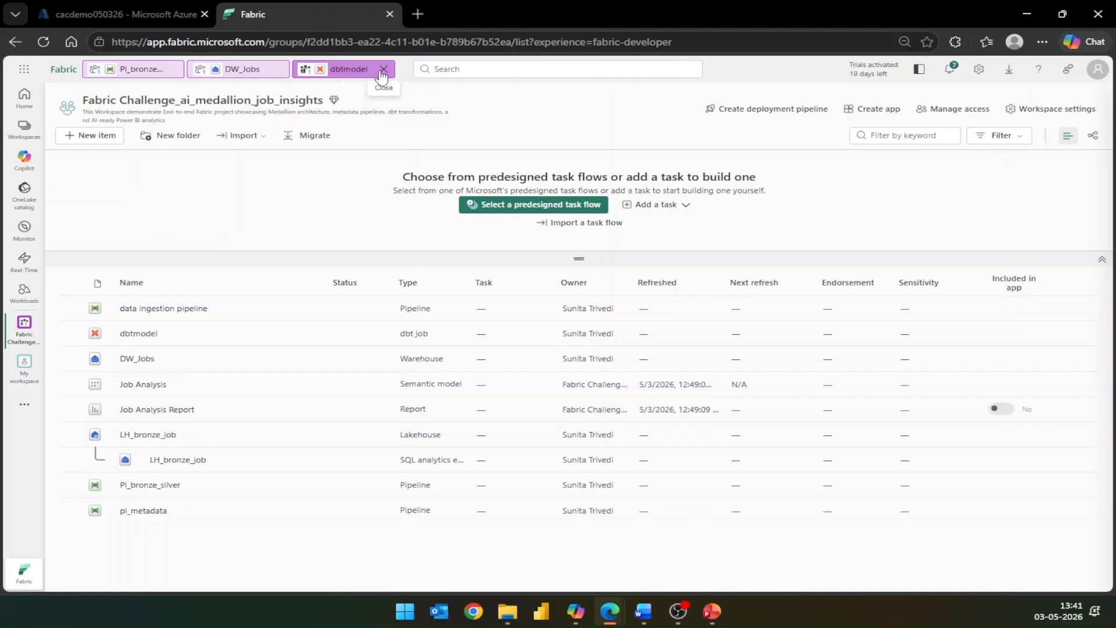
pyautogui.click(387, 68)
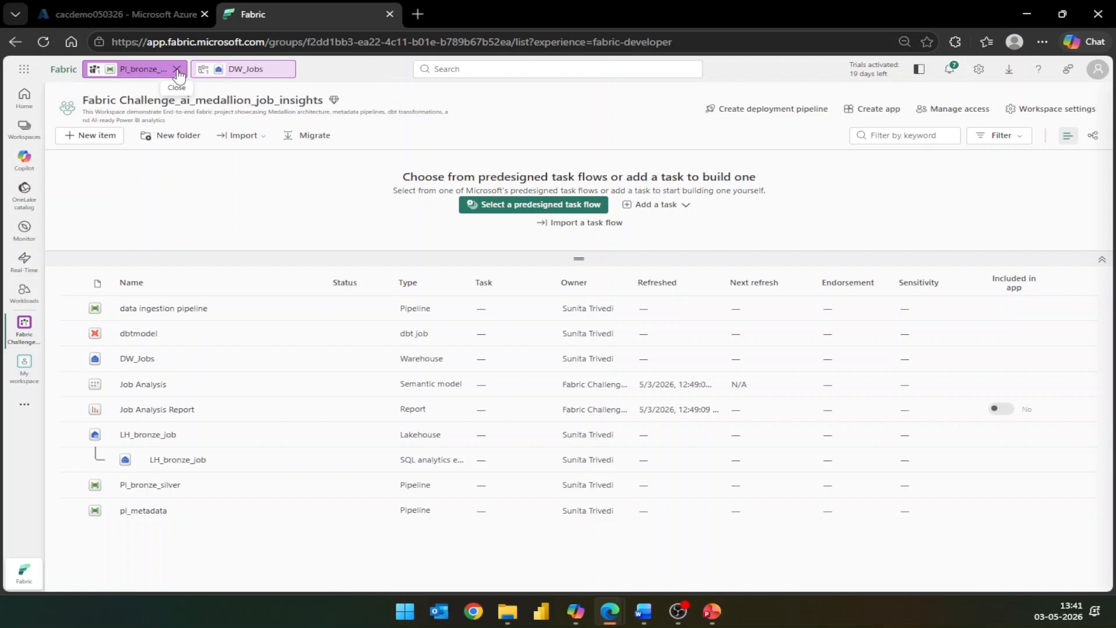
pyautogui.click(176, 69)
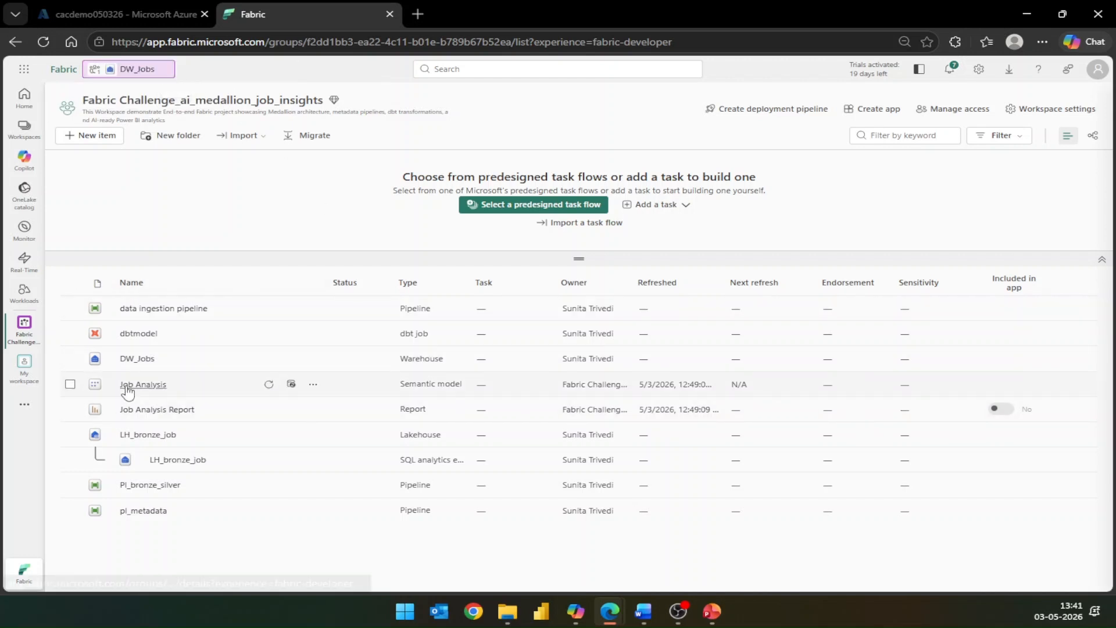
# - Open the Job Analysis semantic model and review the countrymapping and dim_experience fields in the simplified data schema of Prep data for AI
pyautogui.click(148, 386)
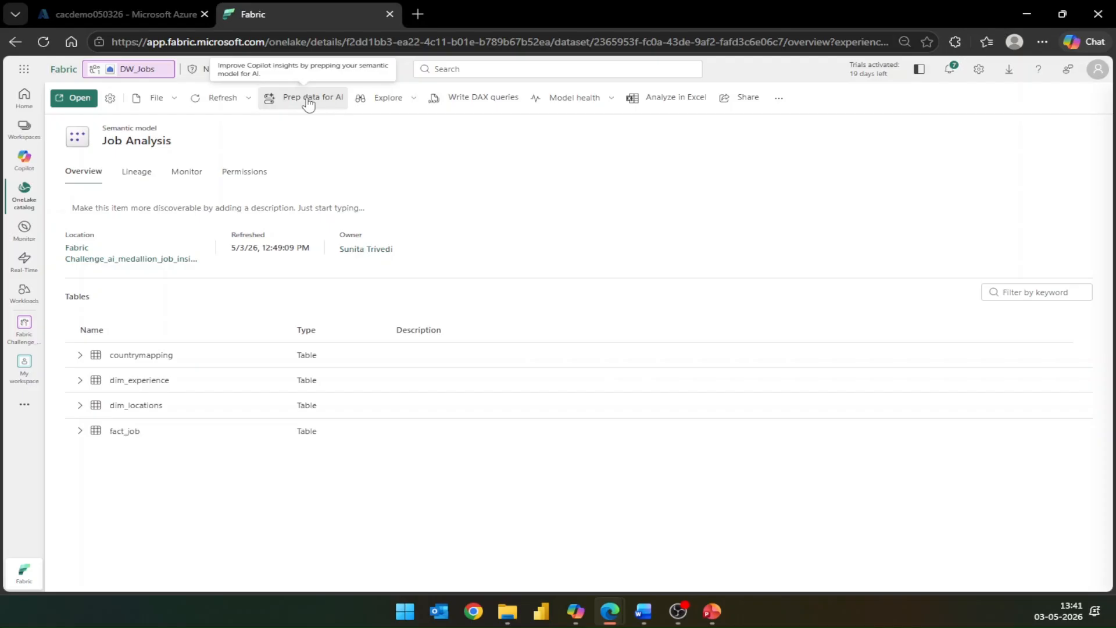
pyautogui.click(325, 103)
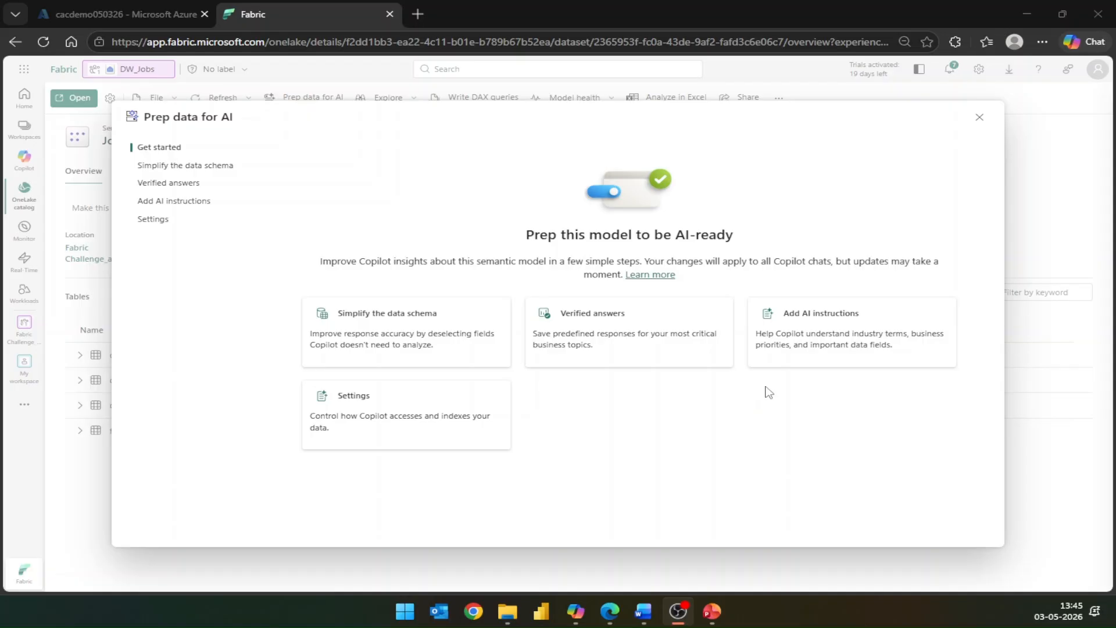
pyautogui.click(463, 329)
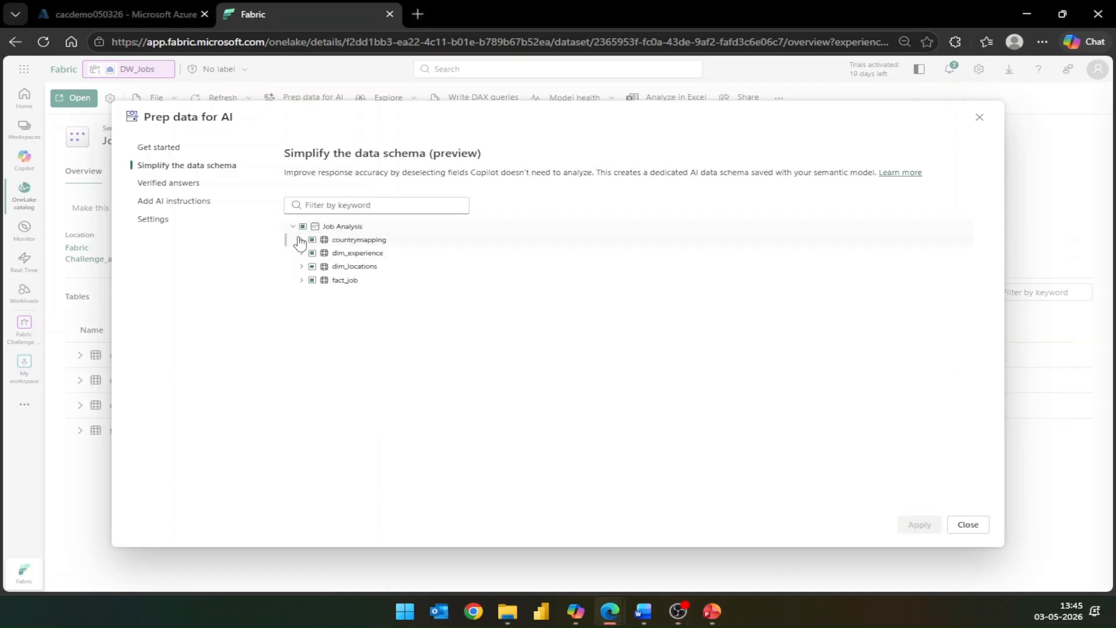
pyautogui.click(301, 240)
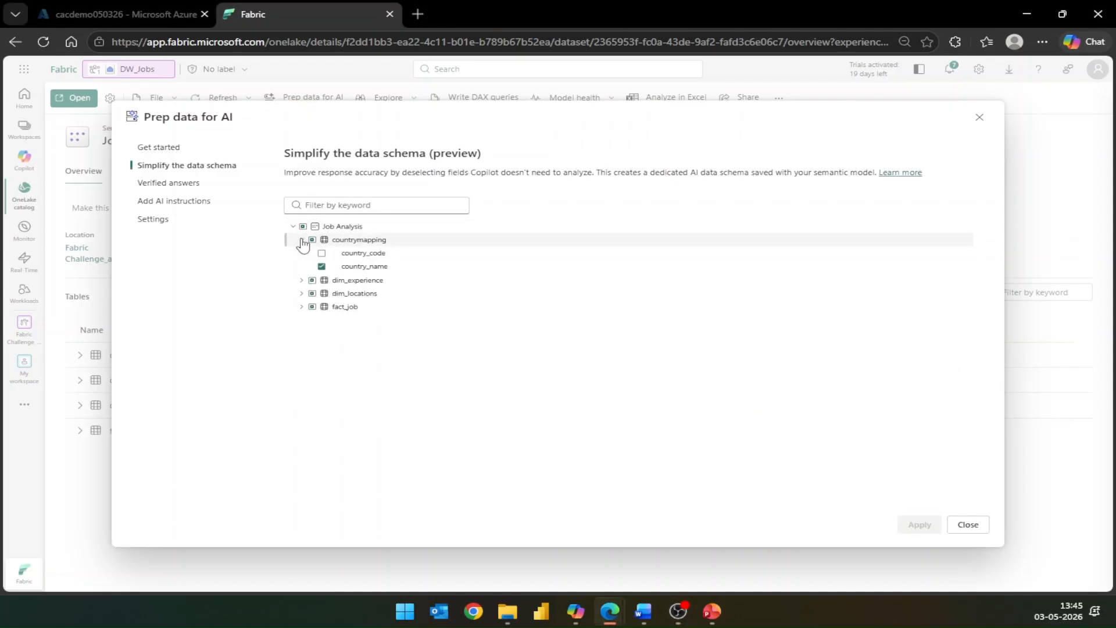
pyautogui.click(301, 280)
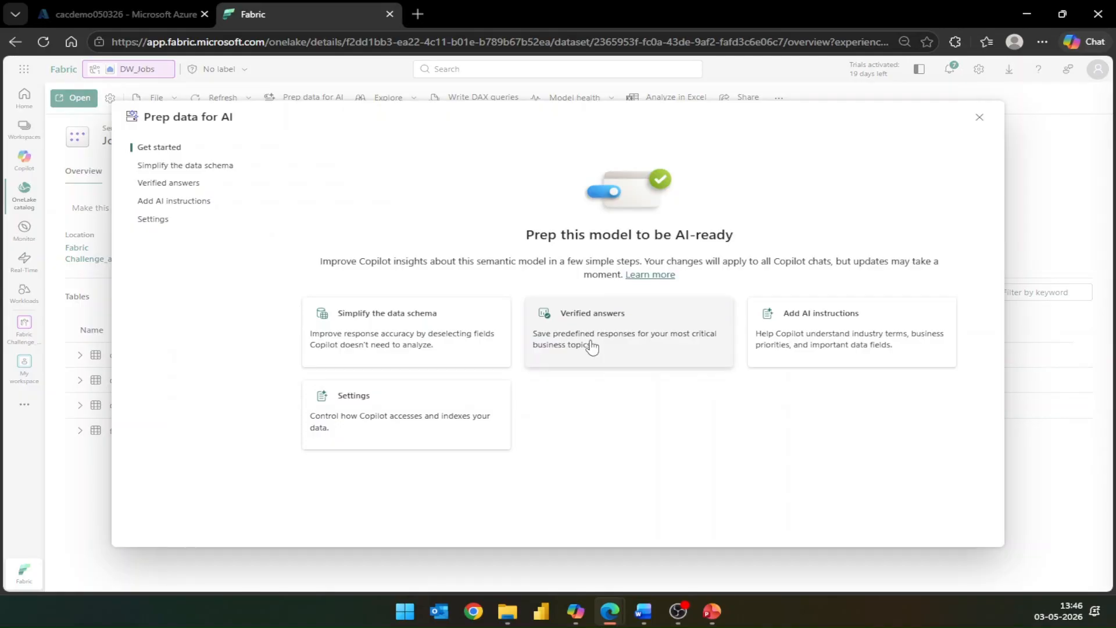
# - Review the AI instructions and the verified answers in Prep data for AI for the Job Analysis model
pyautogui.click(802, 330)
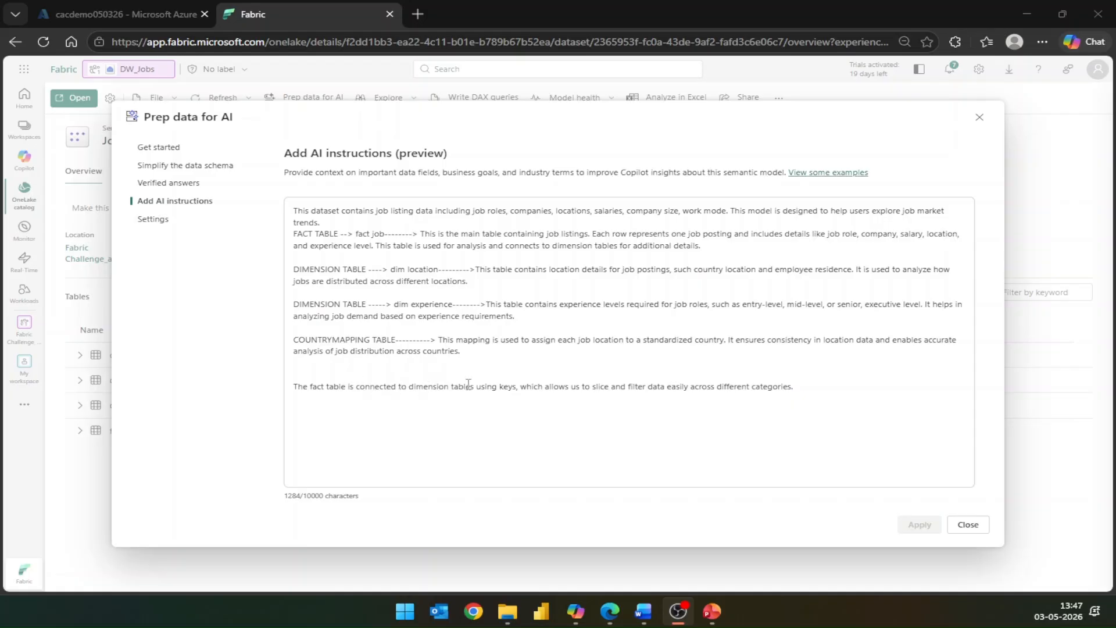
pyautogui.click(968, 525)
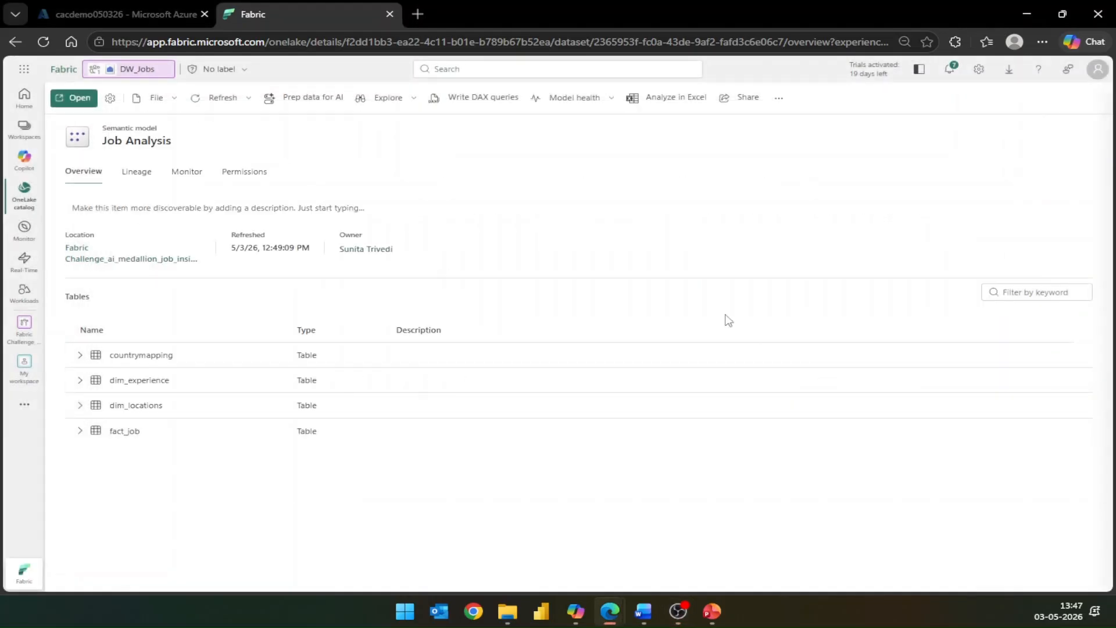
pyautogui.click(311, 97)
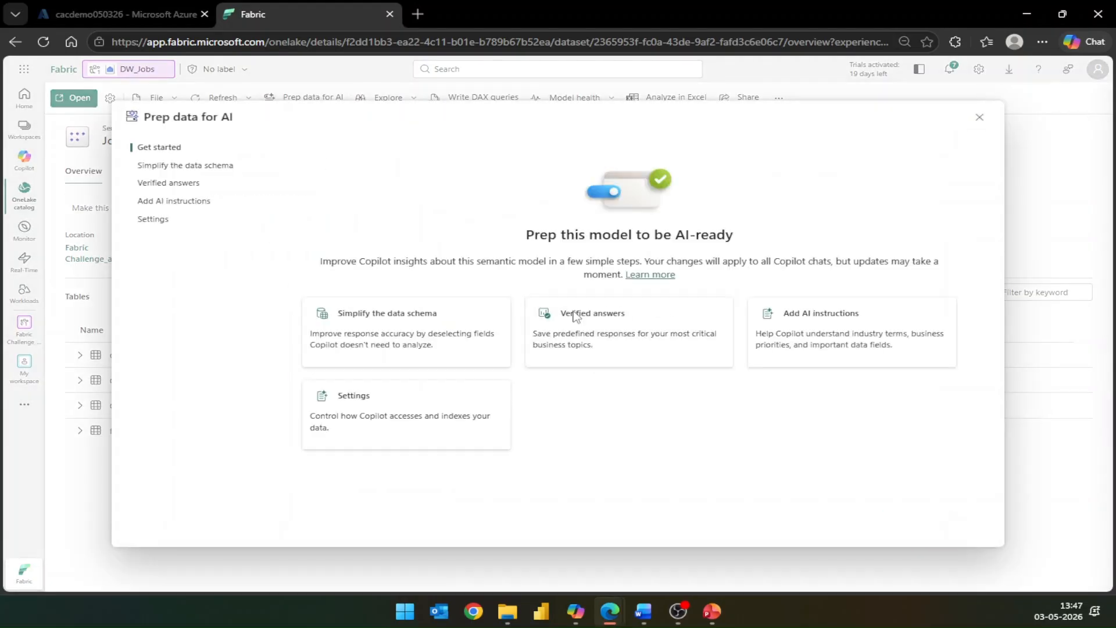
pyautogui.click(627, 341)
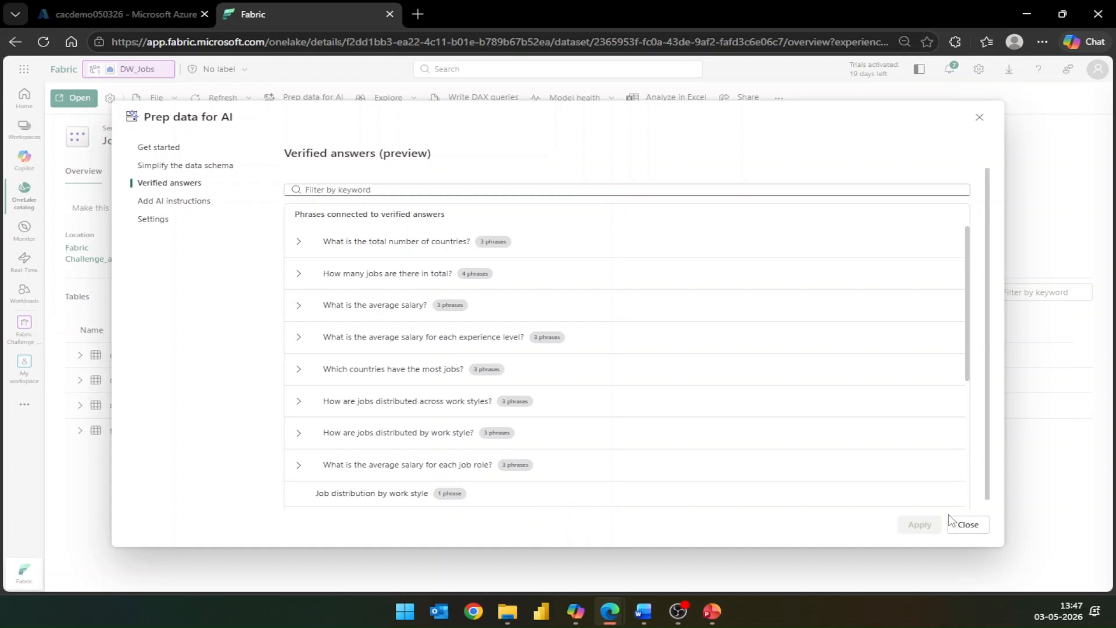
pyautogui.click(968, 525)
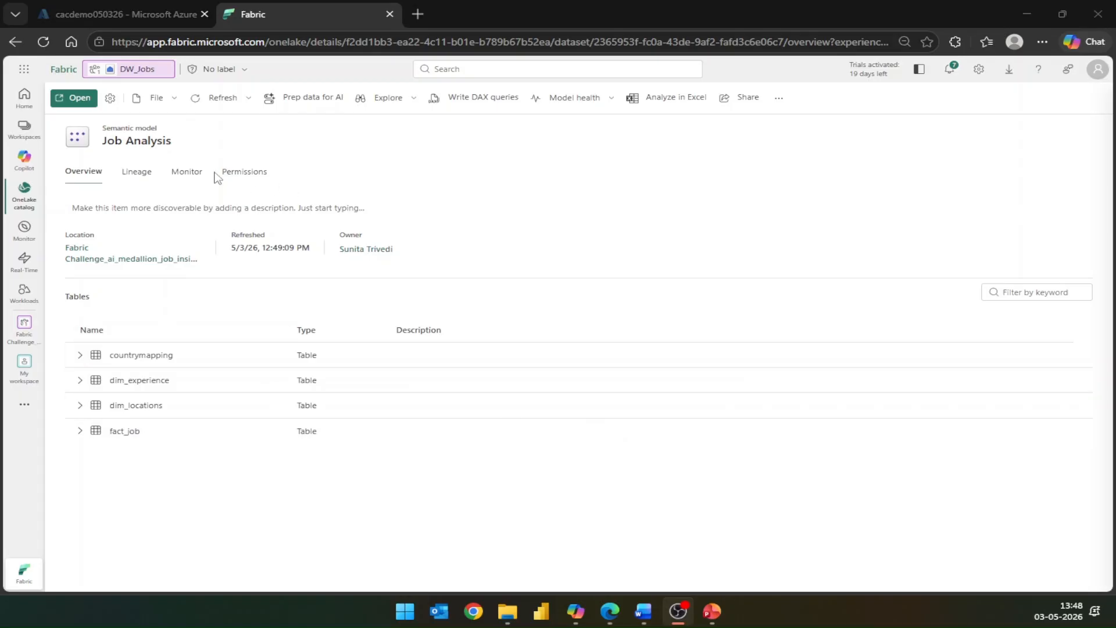
# - Return to the Fabric Challenge_ai_medallion_job_insights workspace and open the Job Analysis Report
pyautogui.click(24, 129)
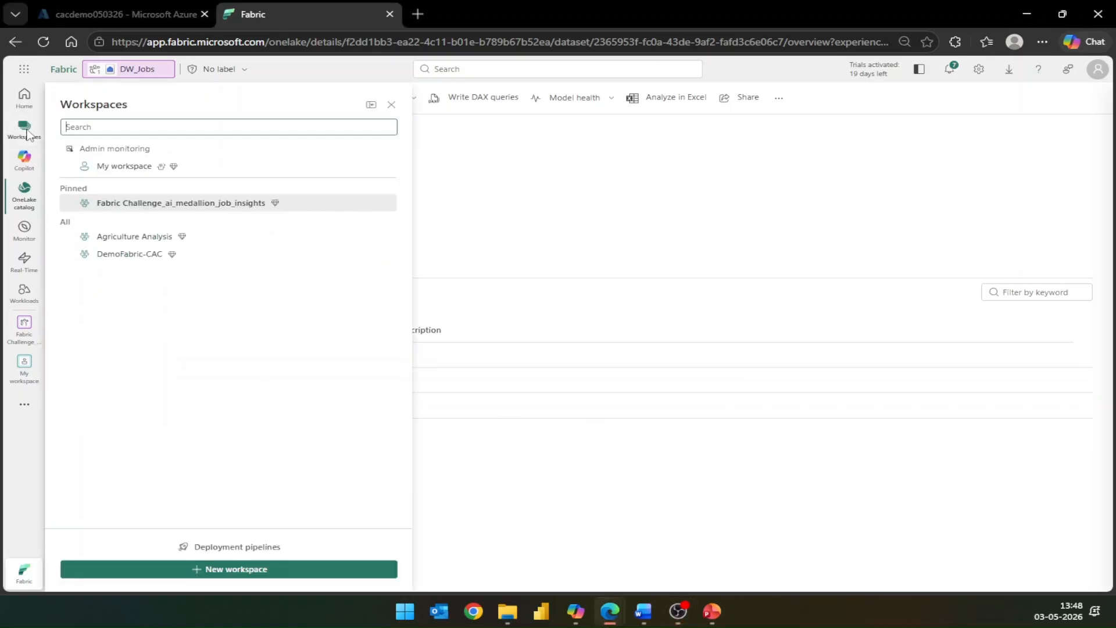
pyautogui.click(207, 203)
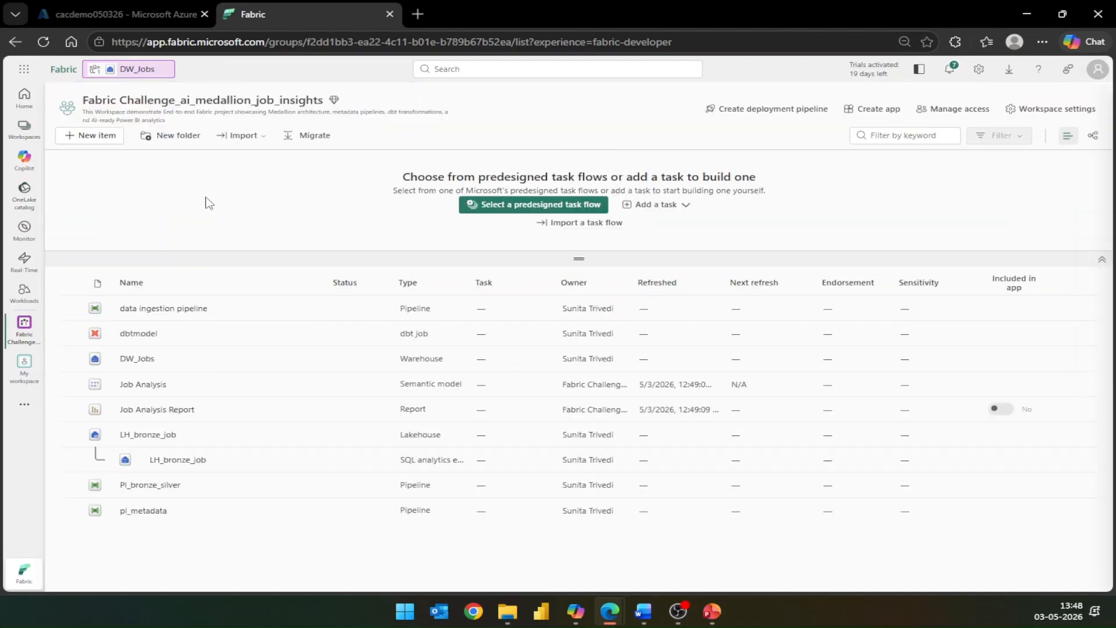
pyautogui.click(166, 410)
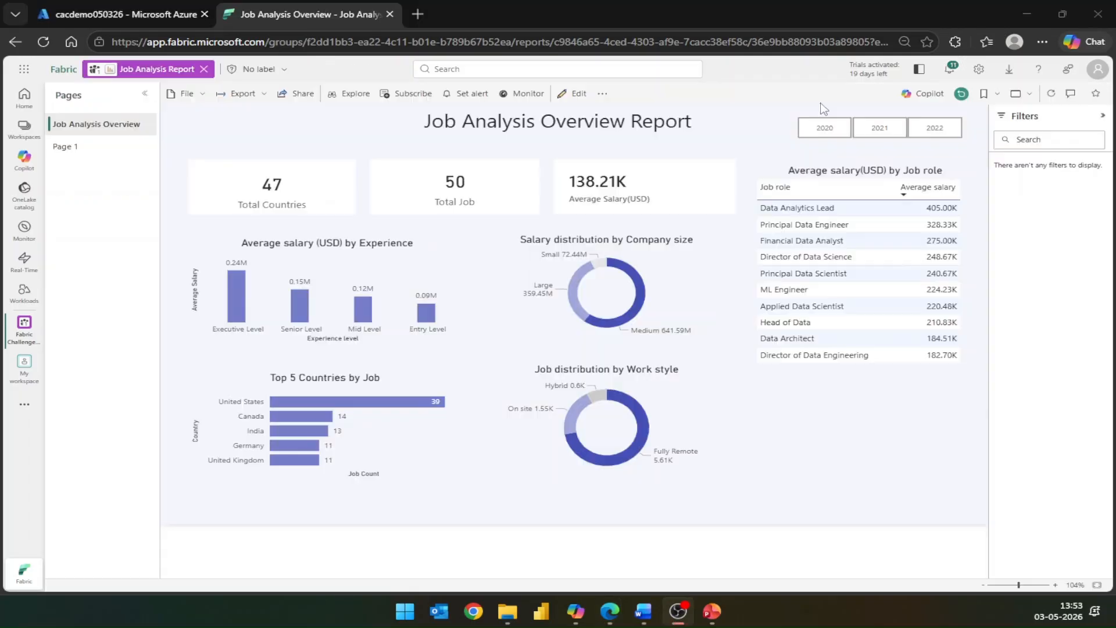
# - Open Copilot in the Job Analysis Report and ask it "show me average salary by experience"
pyautogui.click(925, 93)
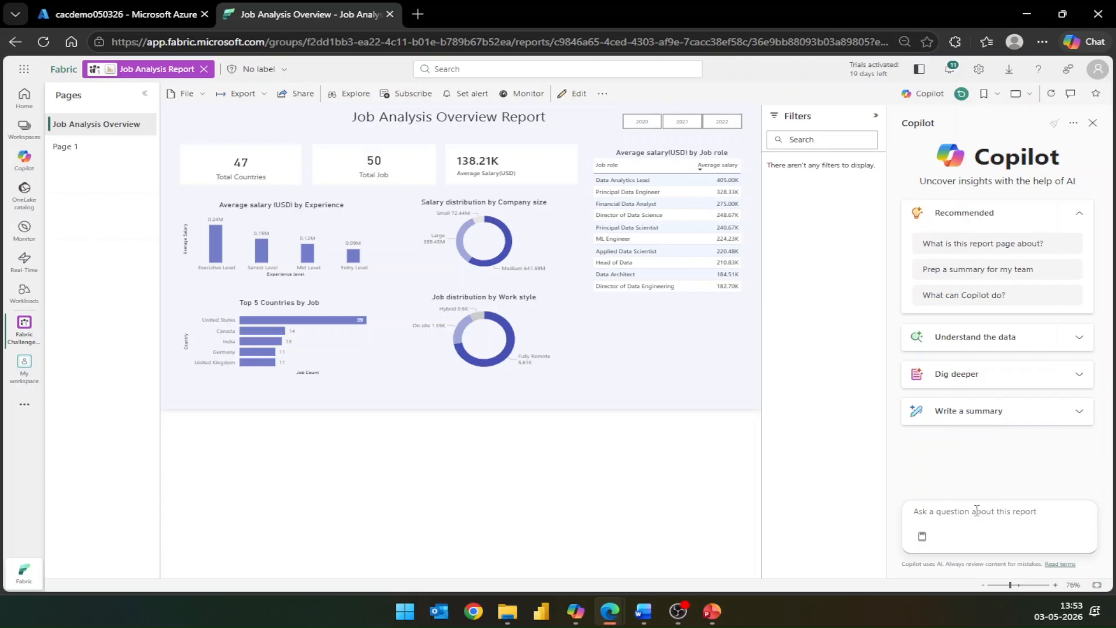
pyautogui.write('show me average salary')
pyautogui.write('by experience')
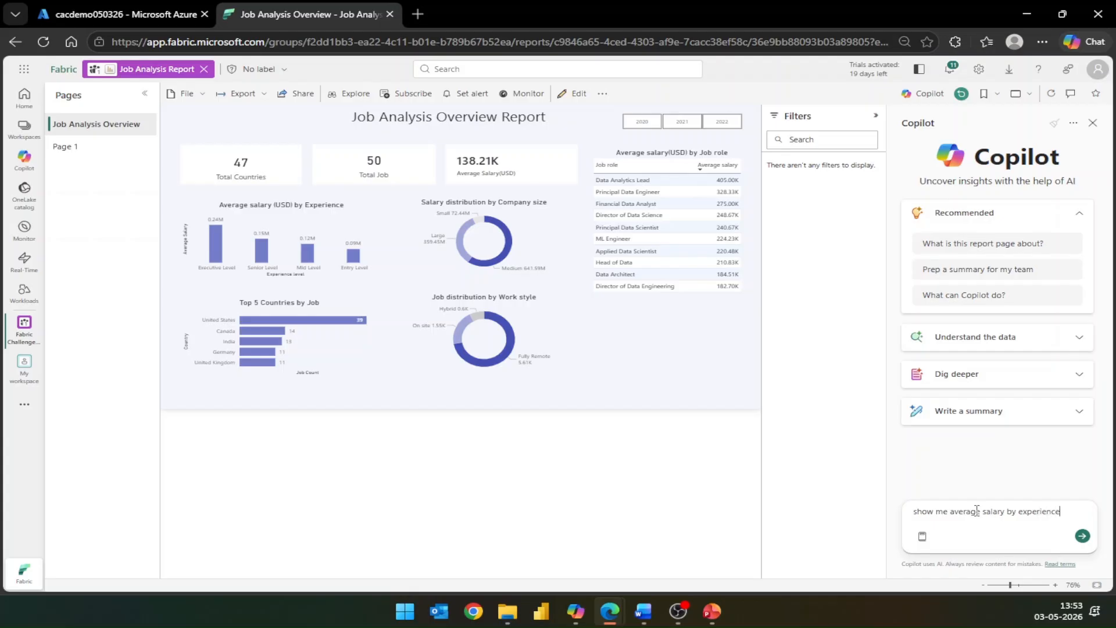
pyautogui.press('Return')
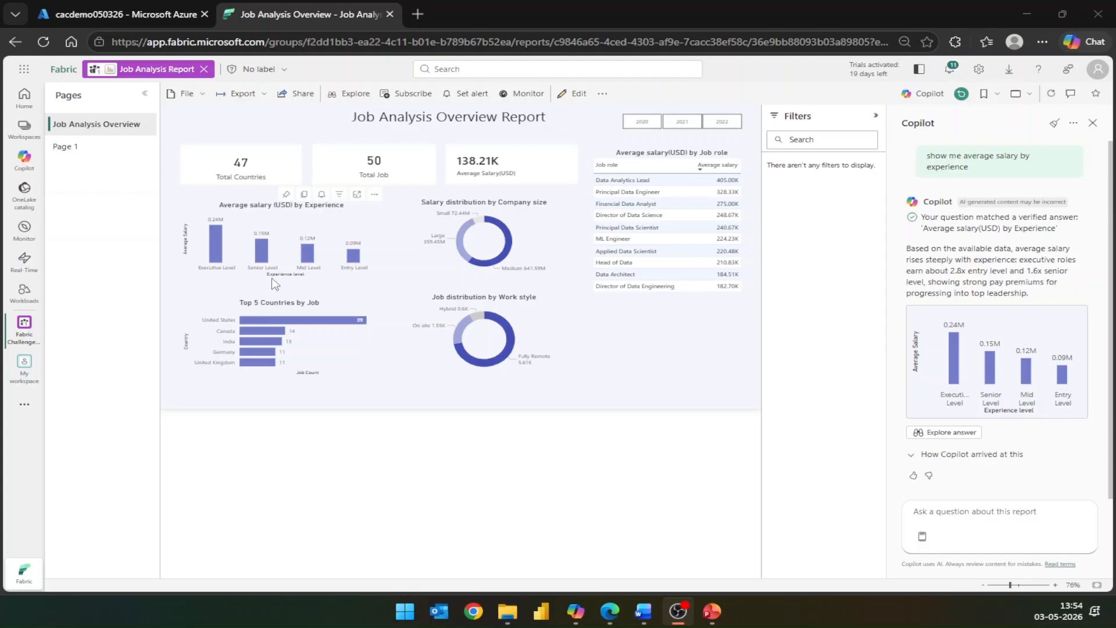
# - Ask Copilot "How many are total job there" about the report
pyautogui.click(946, 510)
pyautogui.write('H')
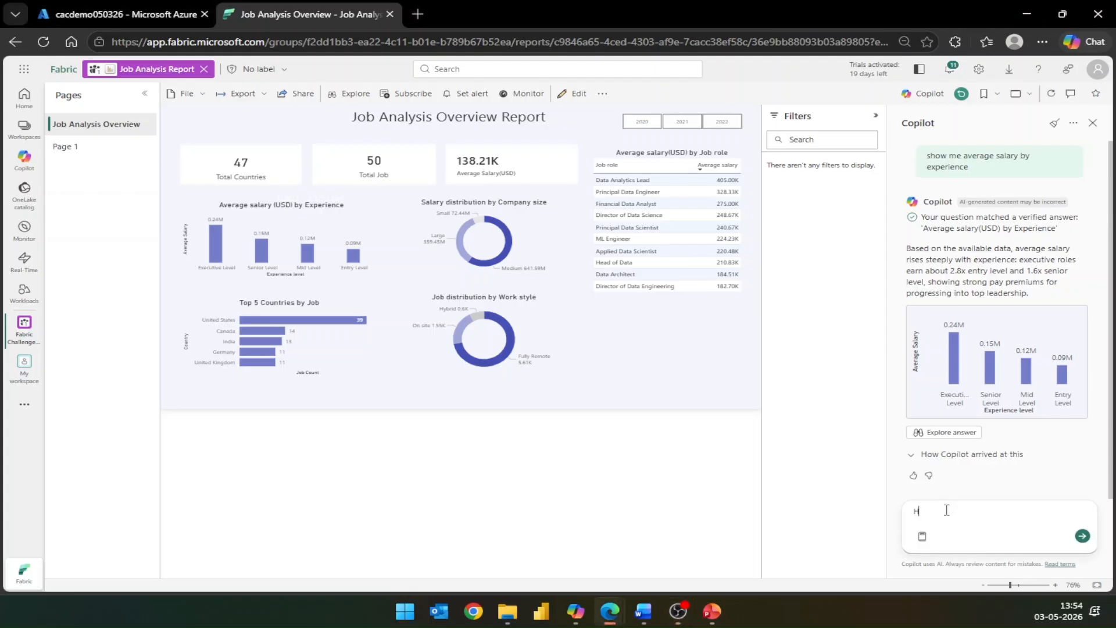
pyautogui.write('ow many are totoal')
pyautogui.press('BackSpace')
pyautogui.write('job there')
pyautogui.press('Return')
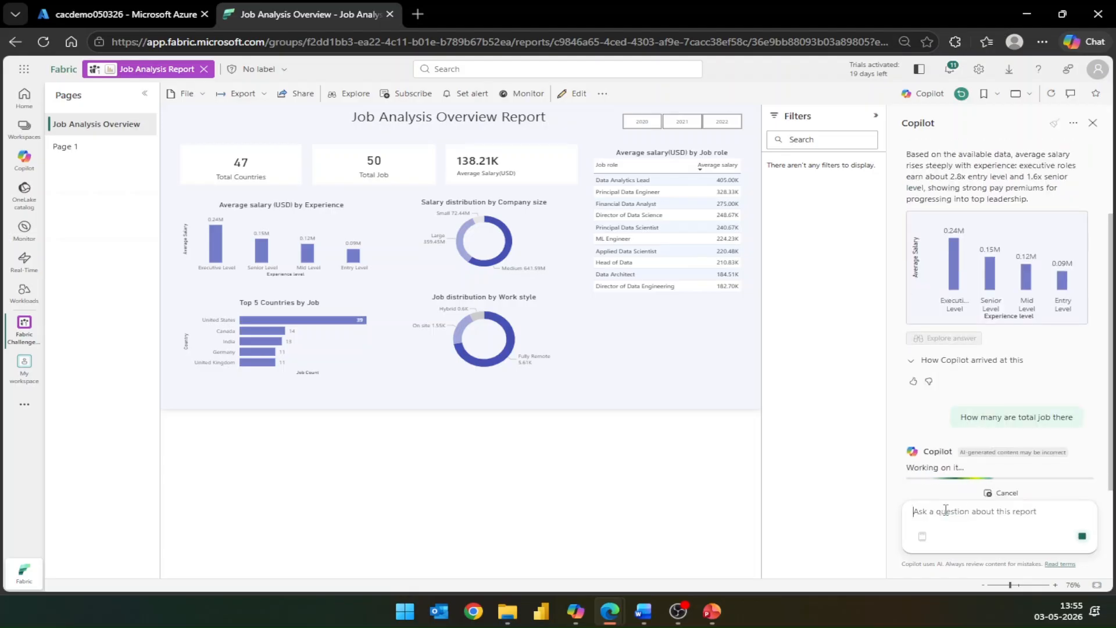